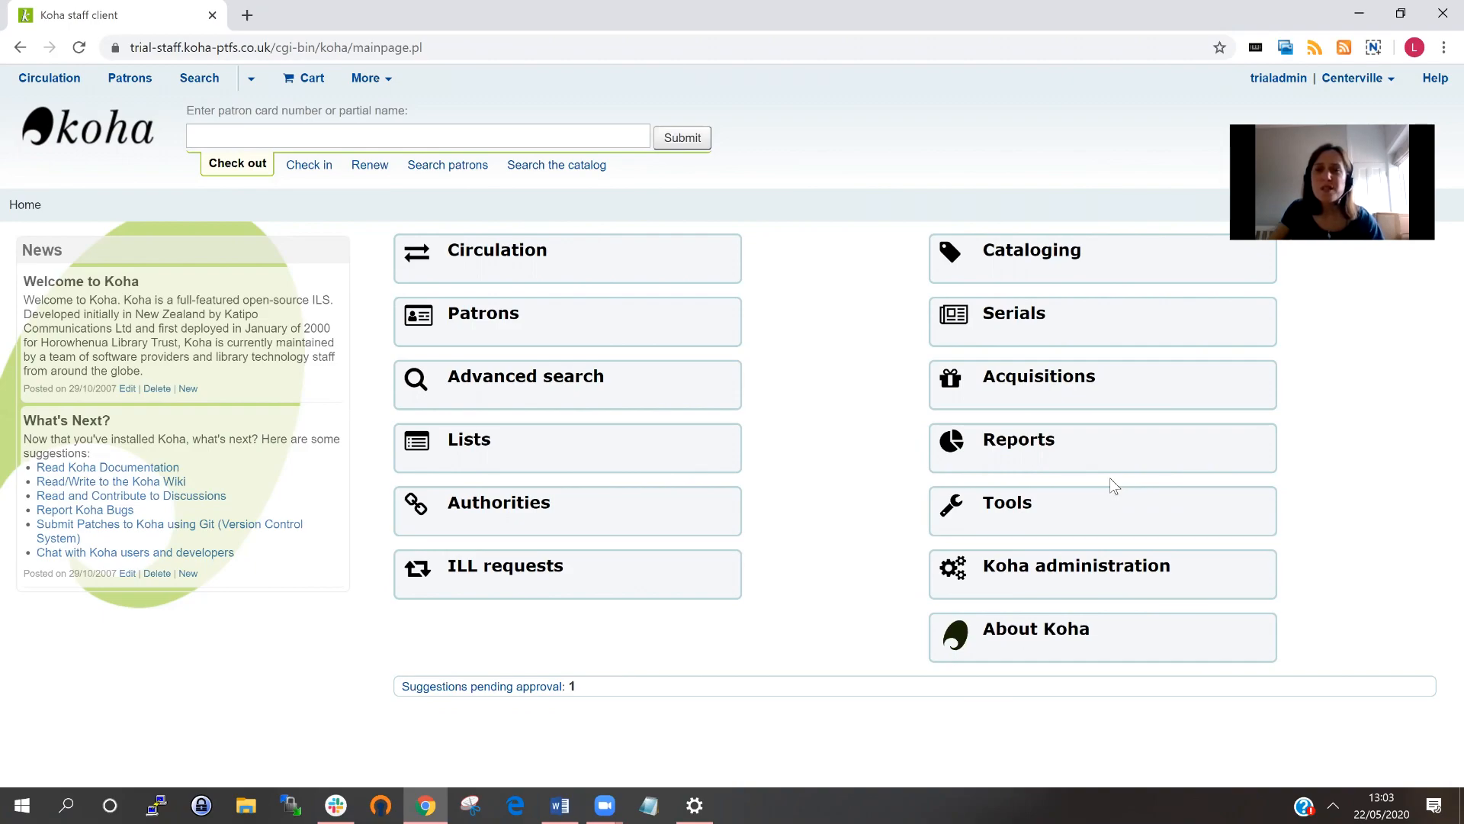
In the administration area's authorized values, filter the categories by "loc" and open the LOC shelving location category
{"action": "left_click", "coordinate": [1066, 578]}
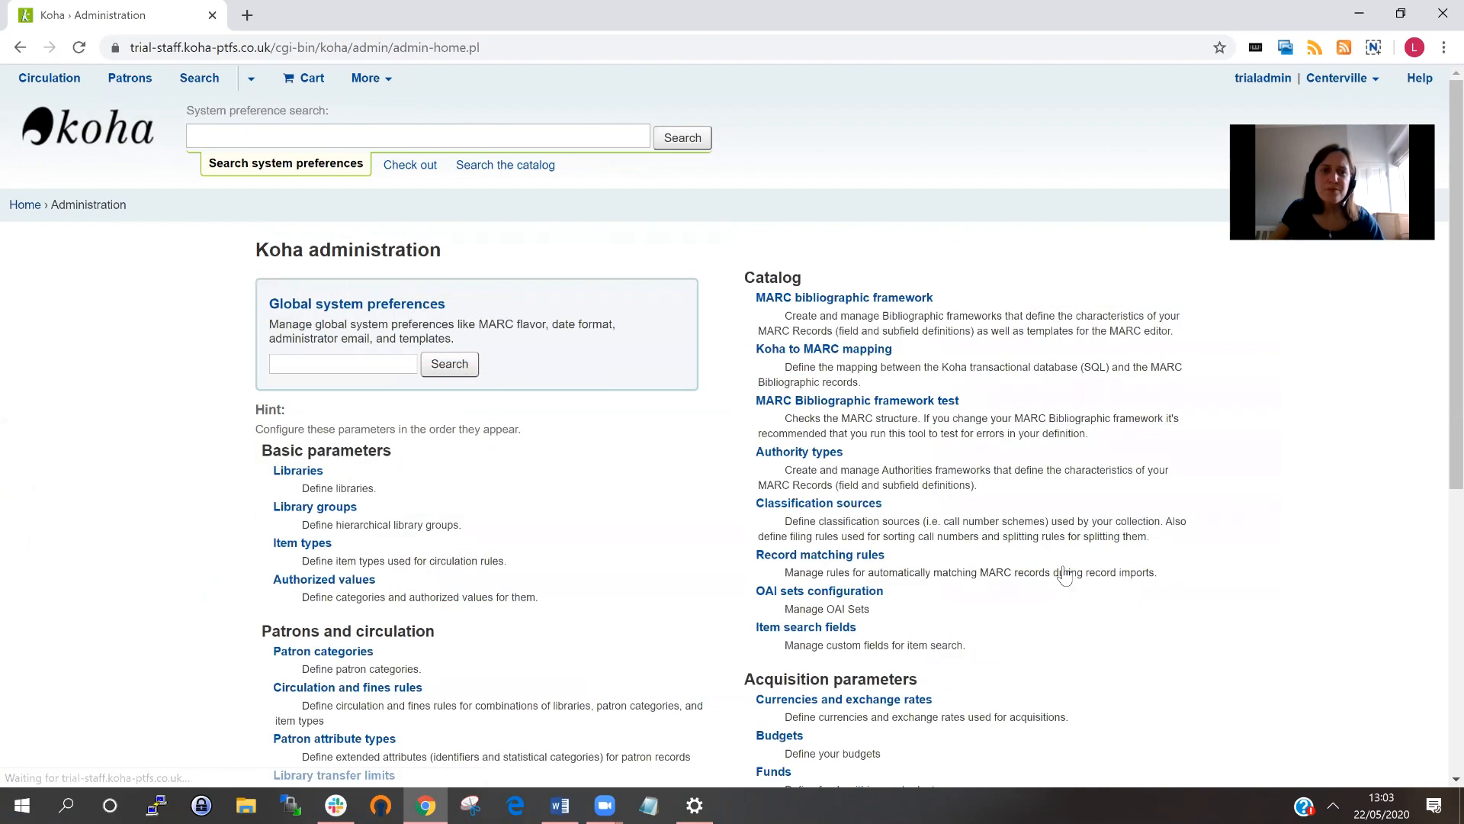
{"action": "left_click", "coordinate": [353, 583]}
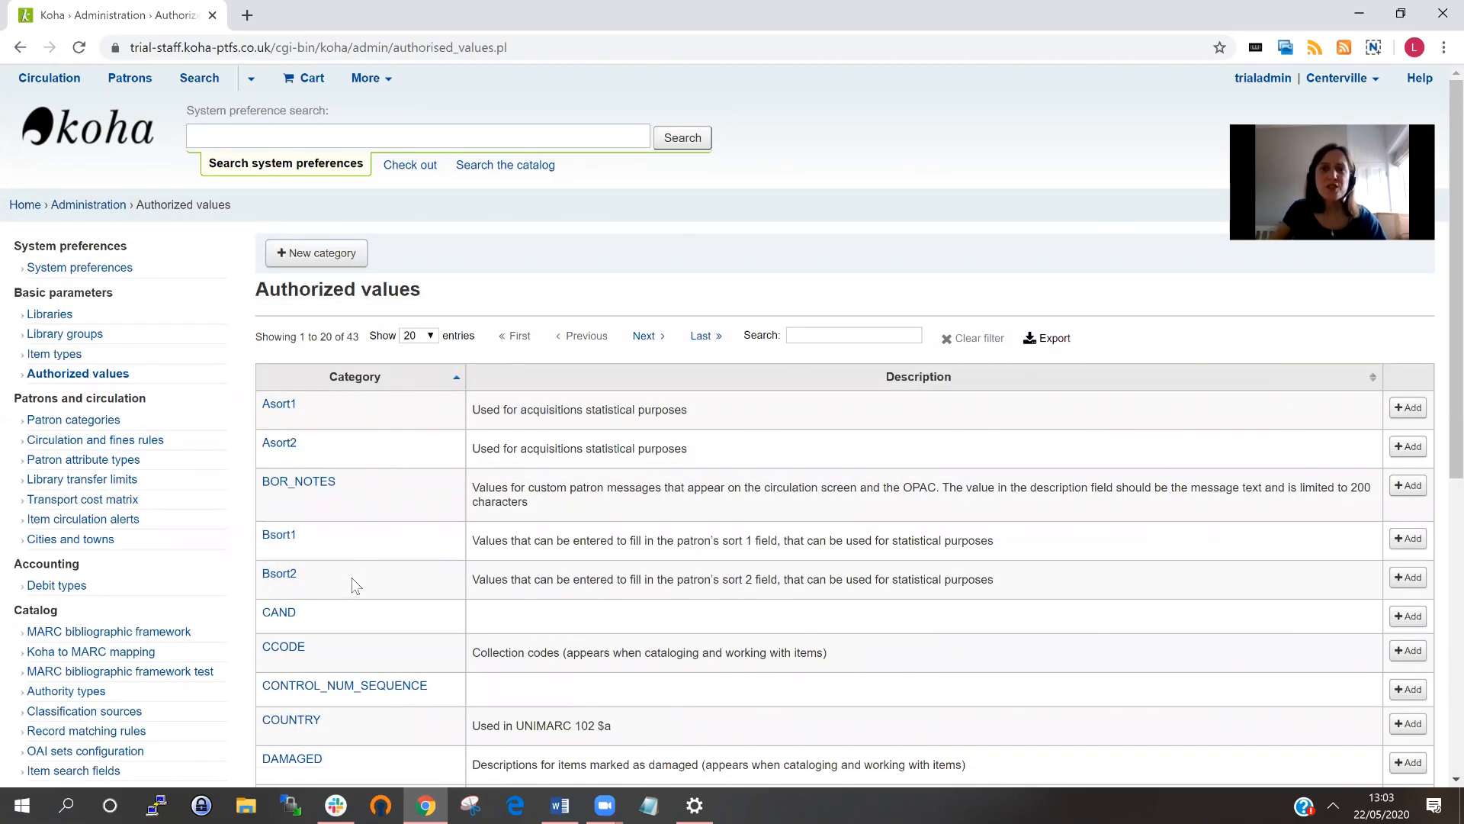
{"action": "left_click", "coordinate": [812, 336]}
{"action": "type", "text": "lo"}
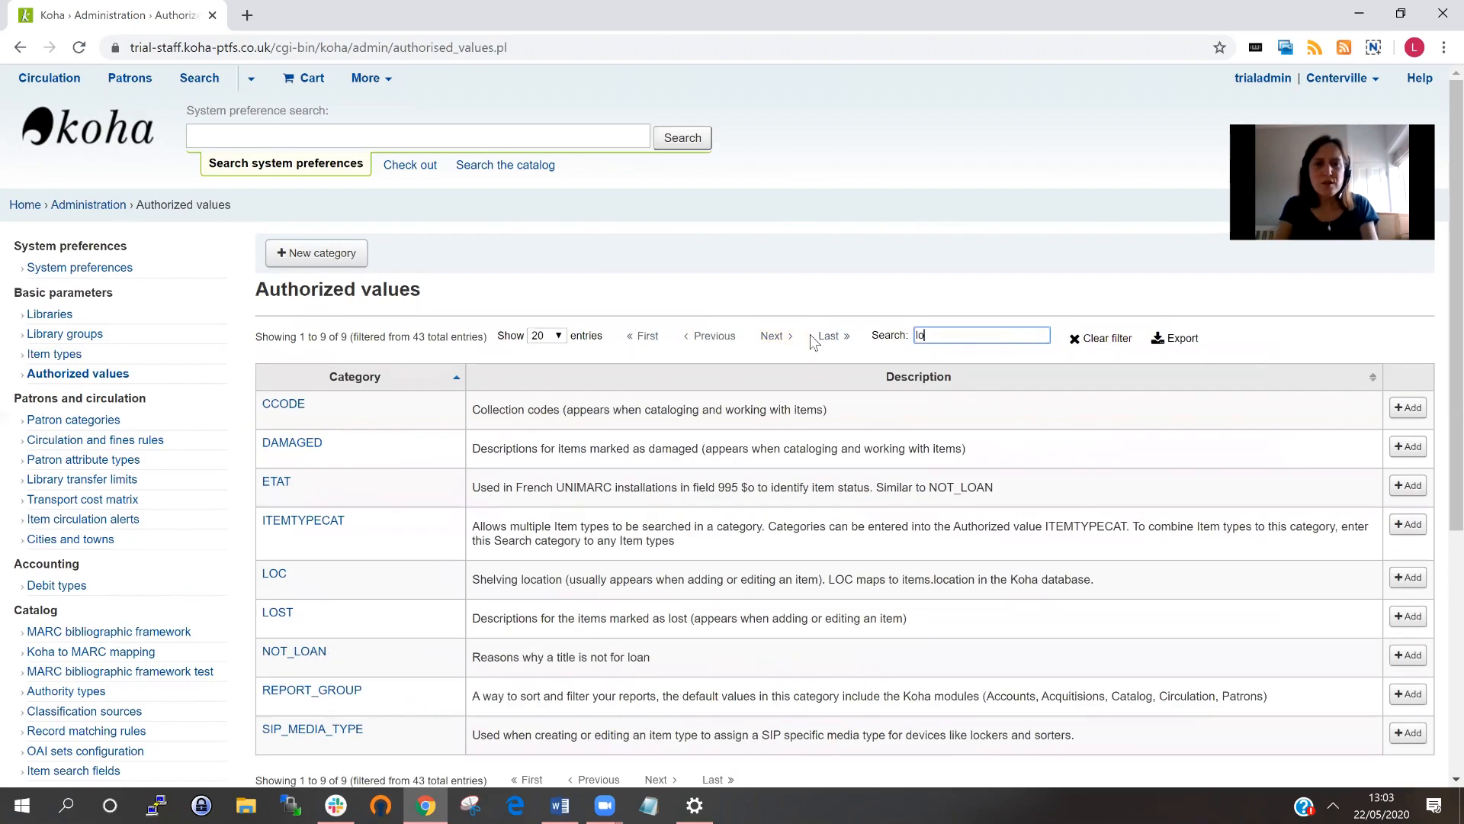
{"action": "type", "text": "c"}
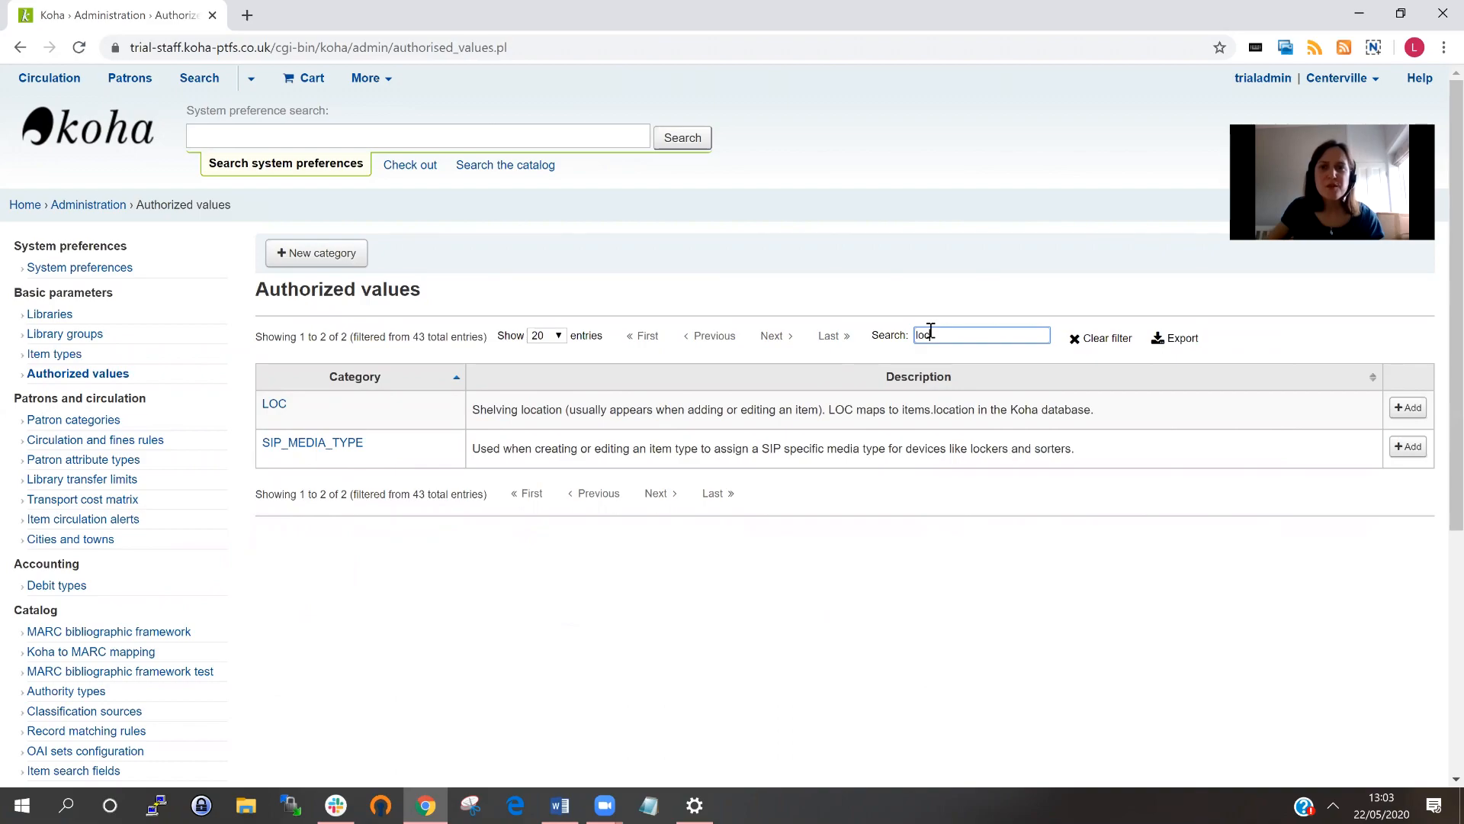
{"action": "left_click", "coordinate": [275, 409]}
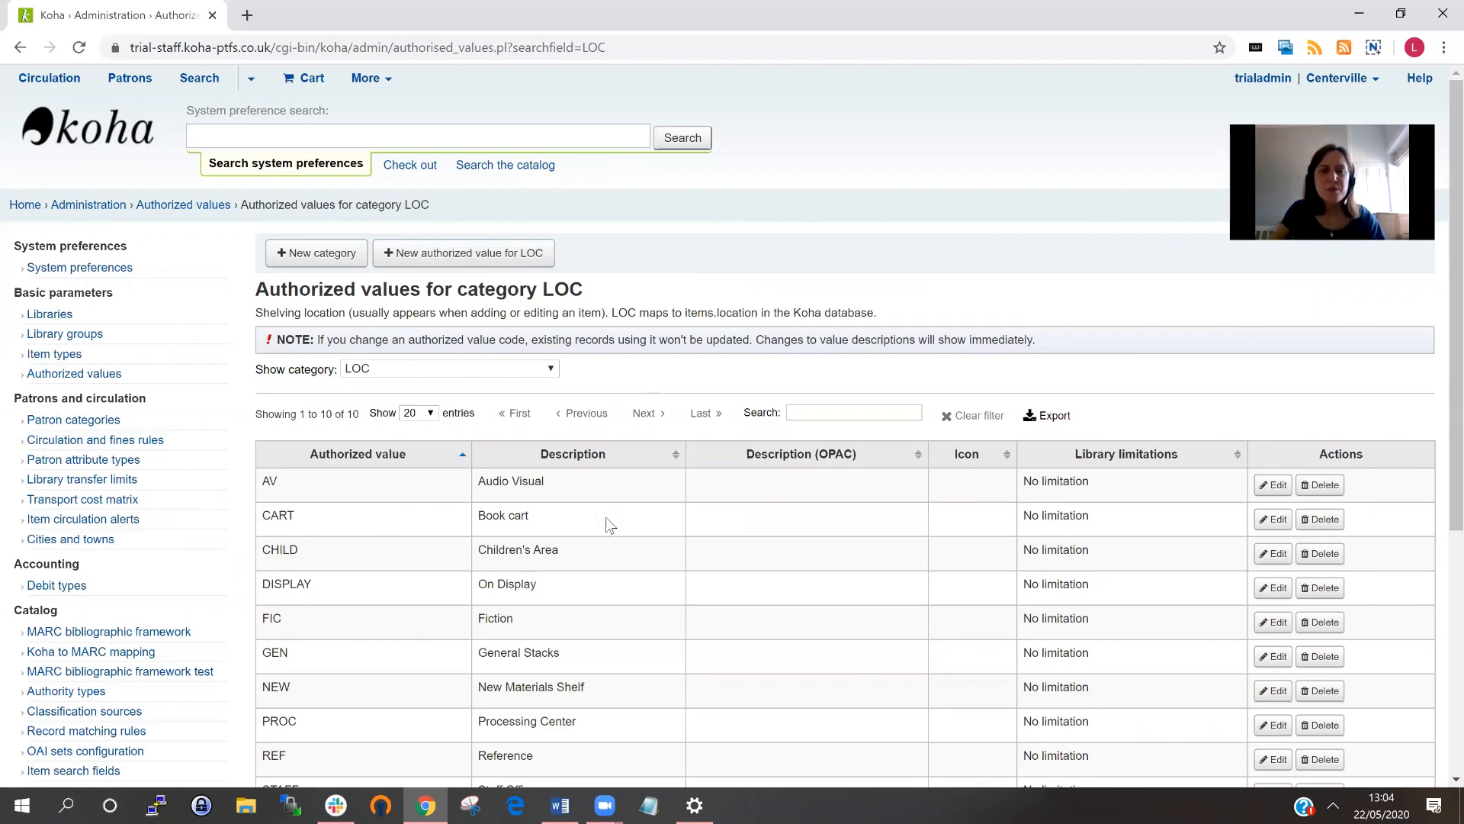
Change the description of the CART authorized value to "Awaiting reshelving" and save it
{"action": "left_click", "coordinate": [1278, 525]}
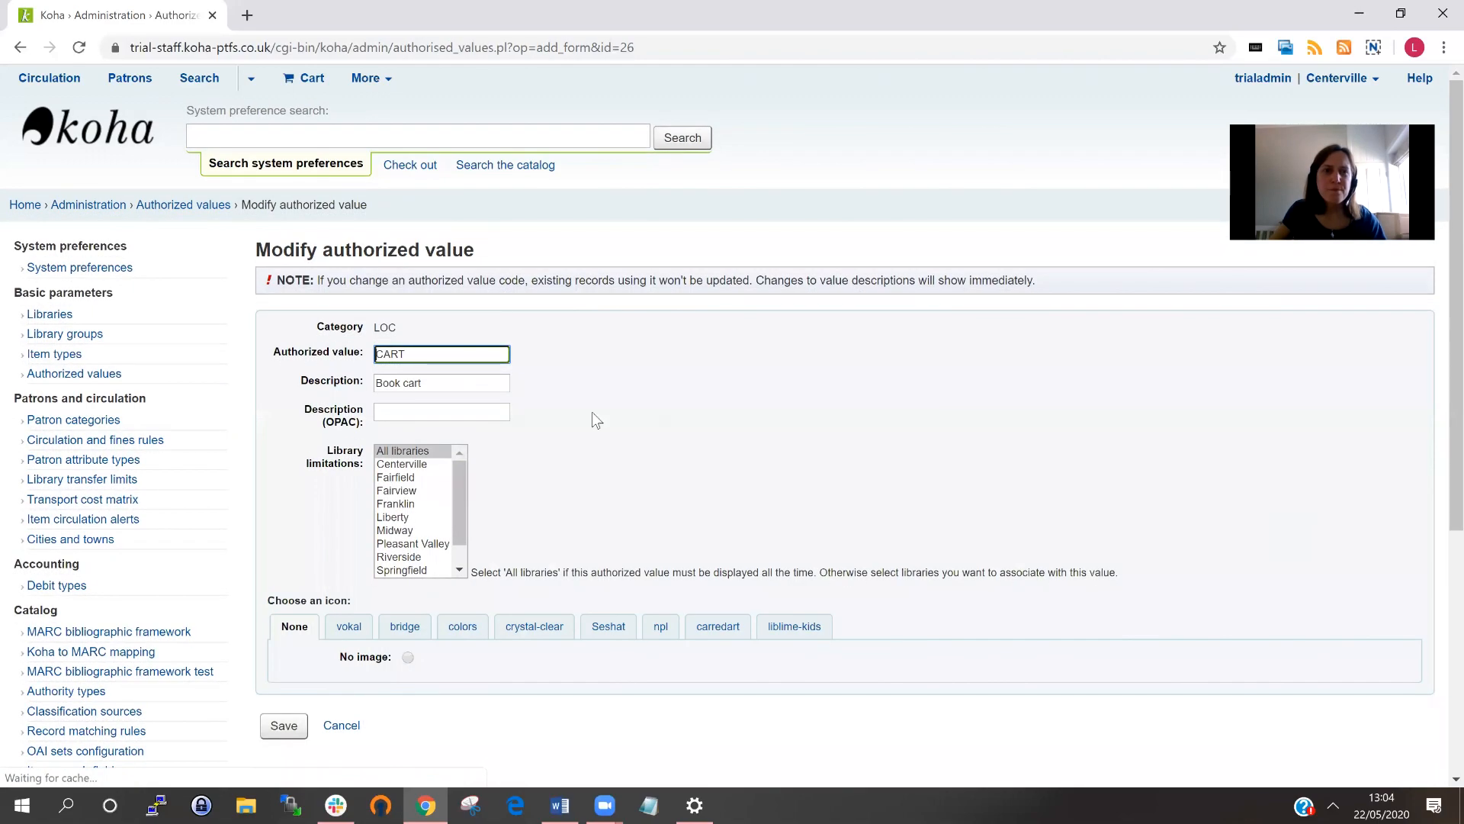
{"action": "left_click", "coordinate": [444, 386]}
{"action": "key", "text": "BackSpace"}
{"action": "key", "text": "BackSpace"}
{"action": "key", "text": "BackSpace"}
{"action": "key", "text": "BackSpace"}
{"action": "key", "text": "BackSpace"}
{"action": "key", "text": "BackSpace"}
{"action": "key", "text": "BackSpace"}
{"action": "key", "text": "BackSpace"}
{"action": "key", "text": "BackSpace"}
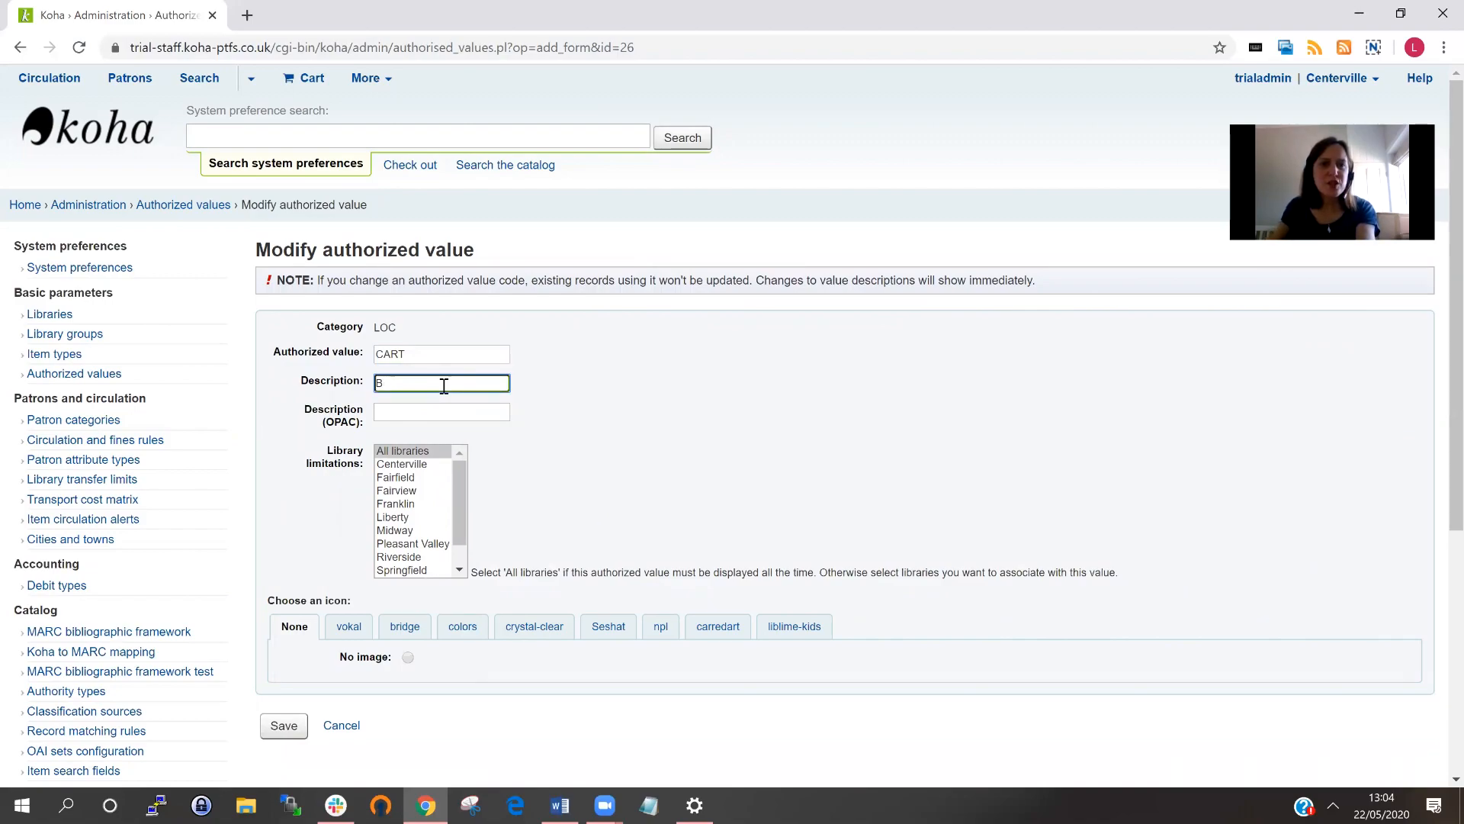
{"action": "type", "text": "Awaiti"}
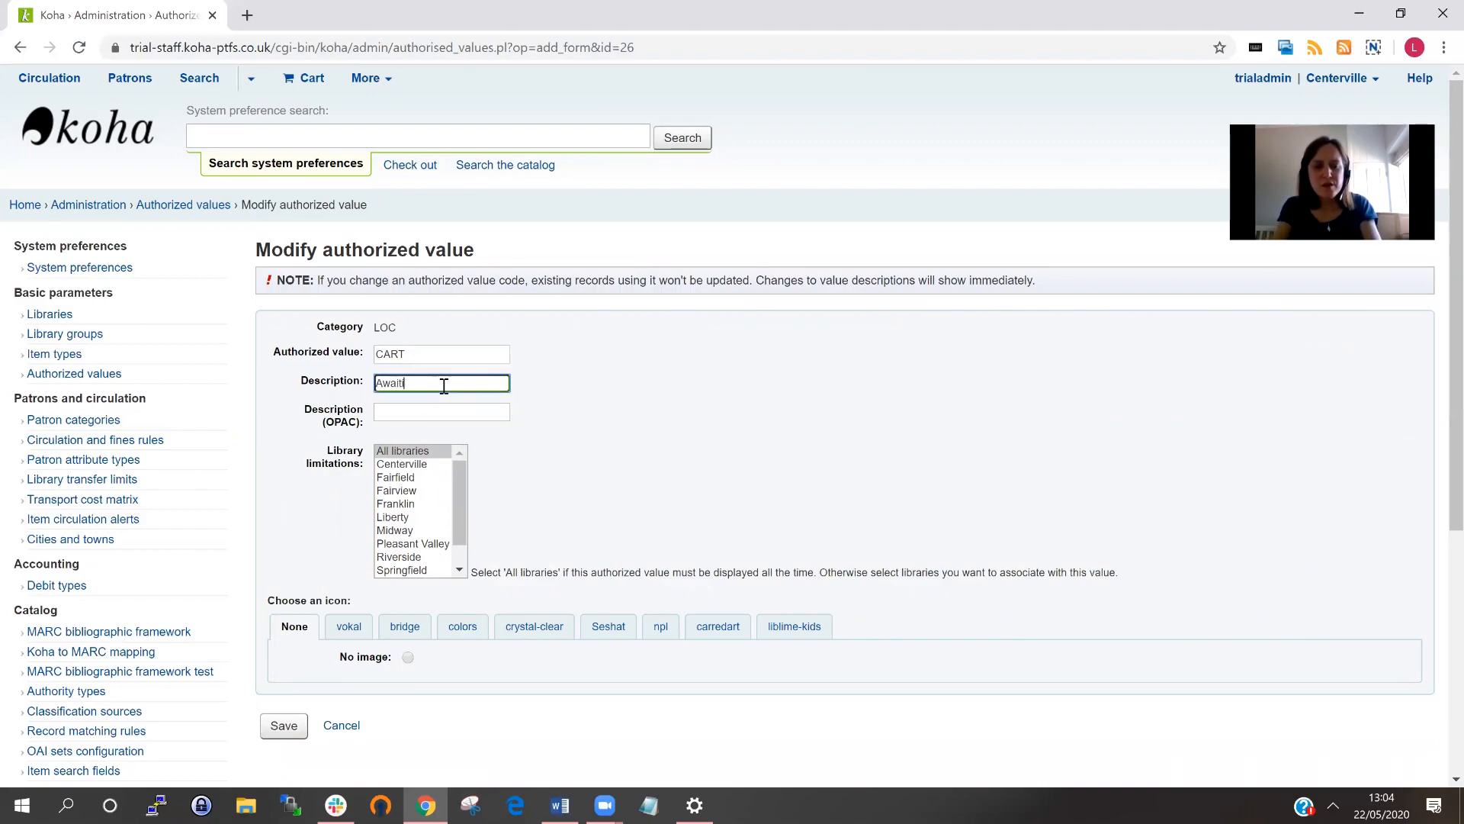
{"action": "type", "text": "ng reshelv"}
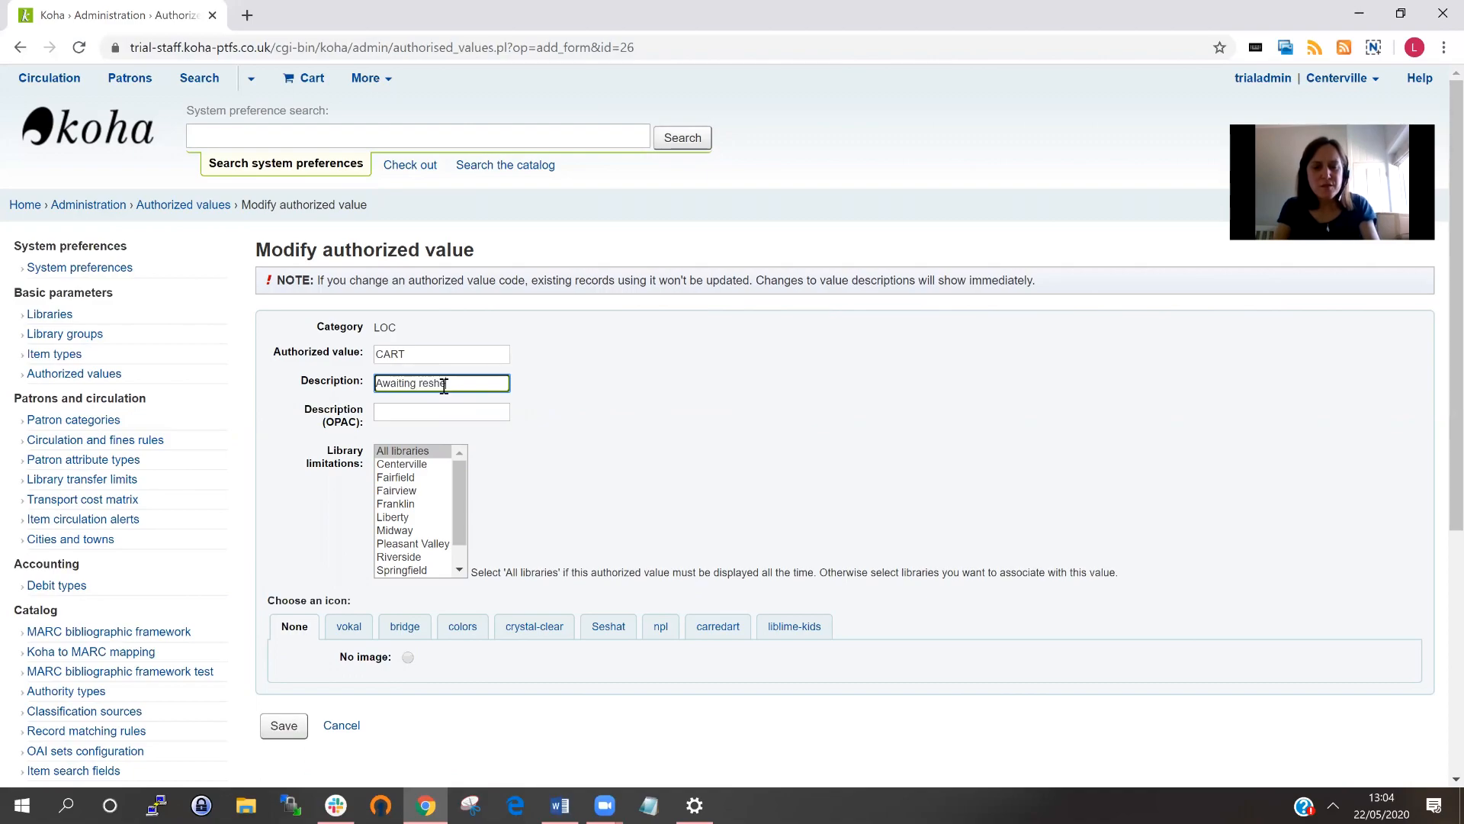
{"action": "type", "text": "ing"}
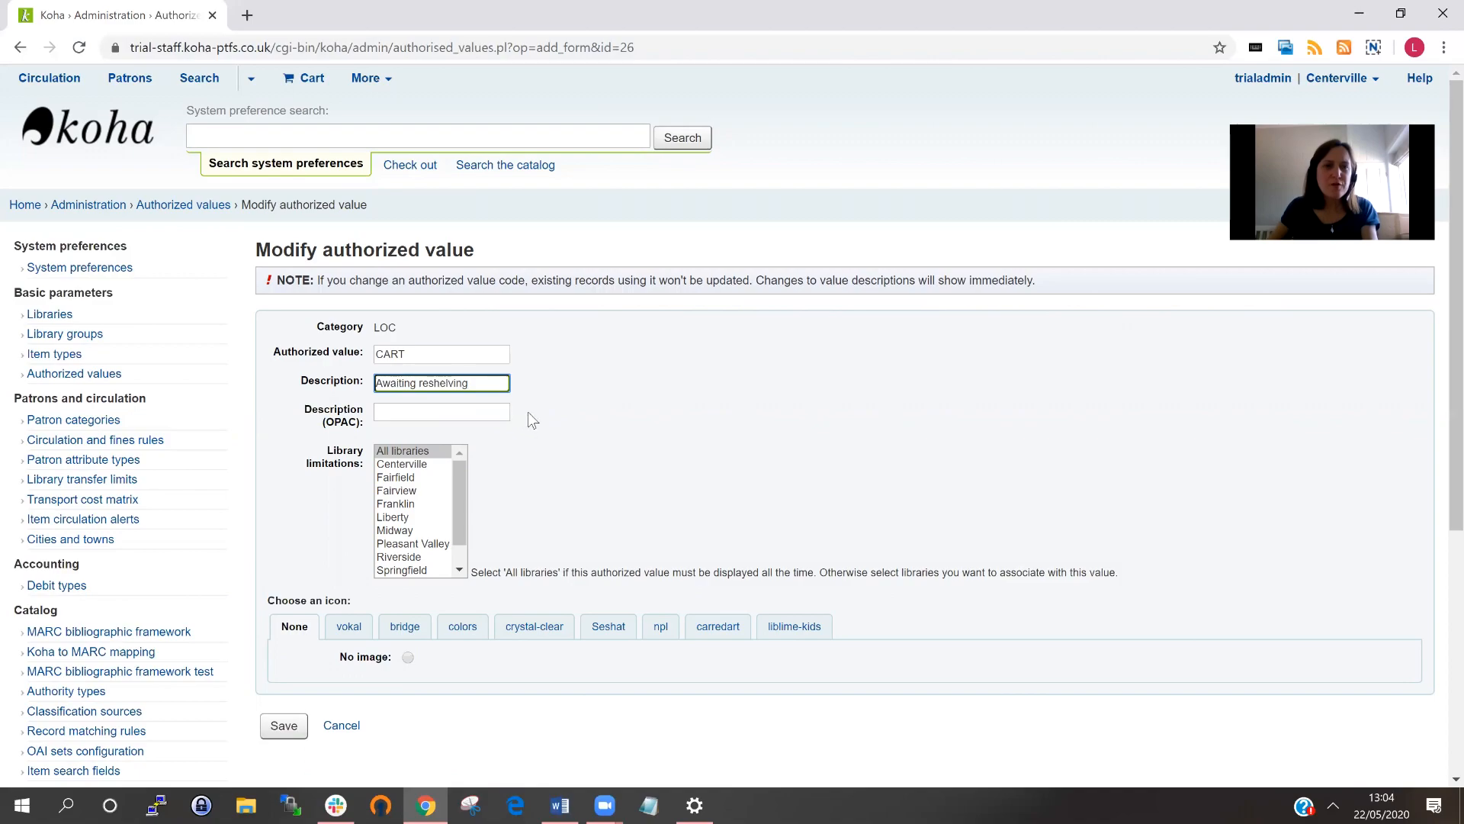
{"action": "left_click", "coordinate": [284, 726]}
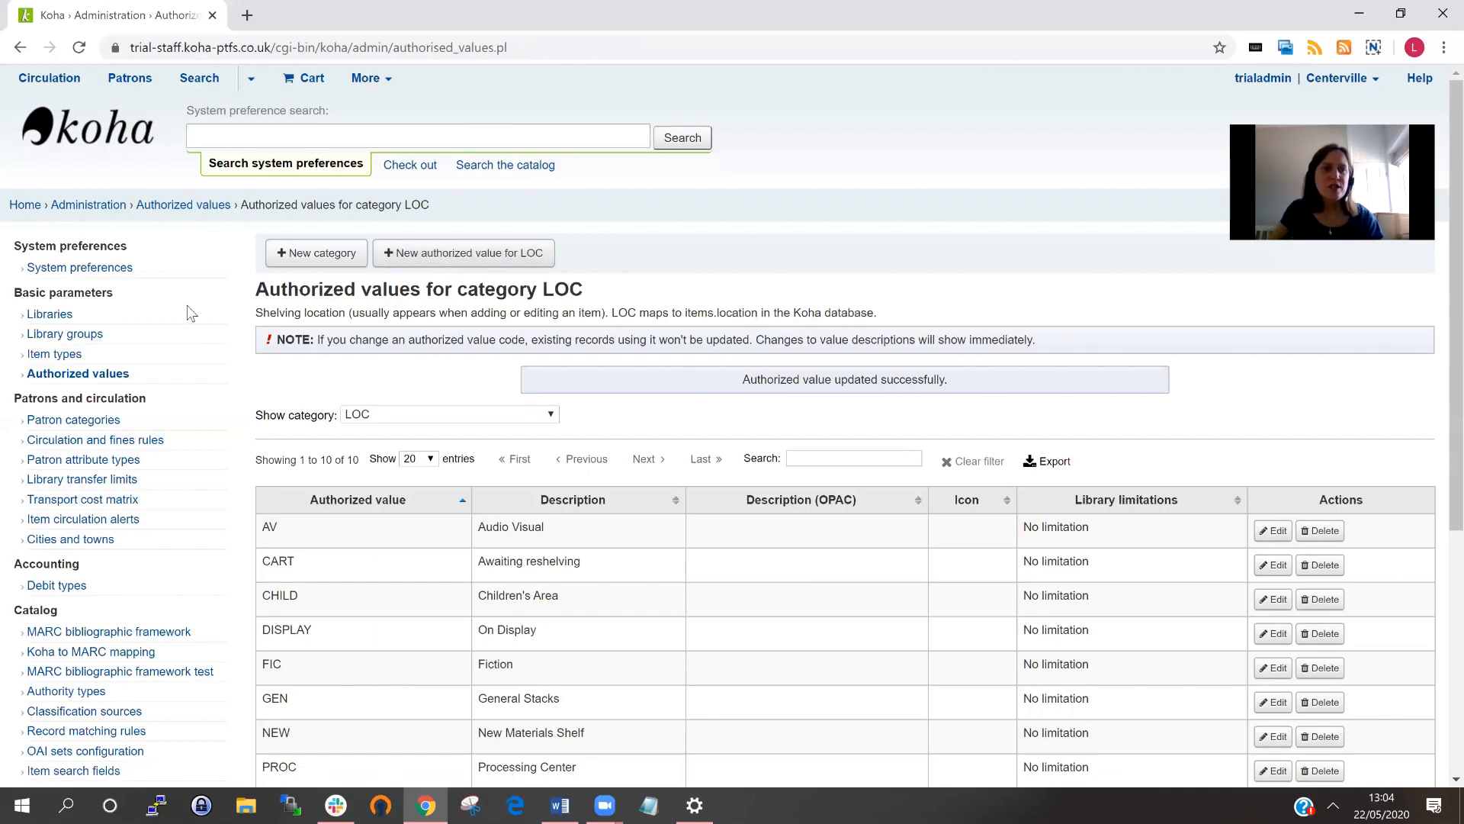
Search the system preferences for "updateitem"
{"action": "left_click", "coordinate": [119, 273]}
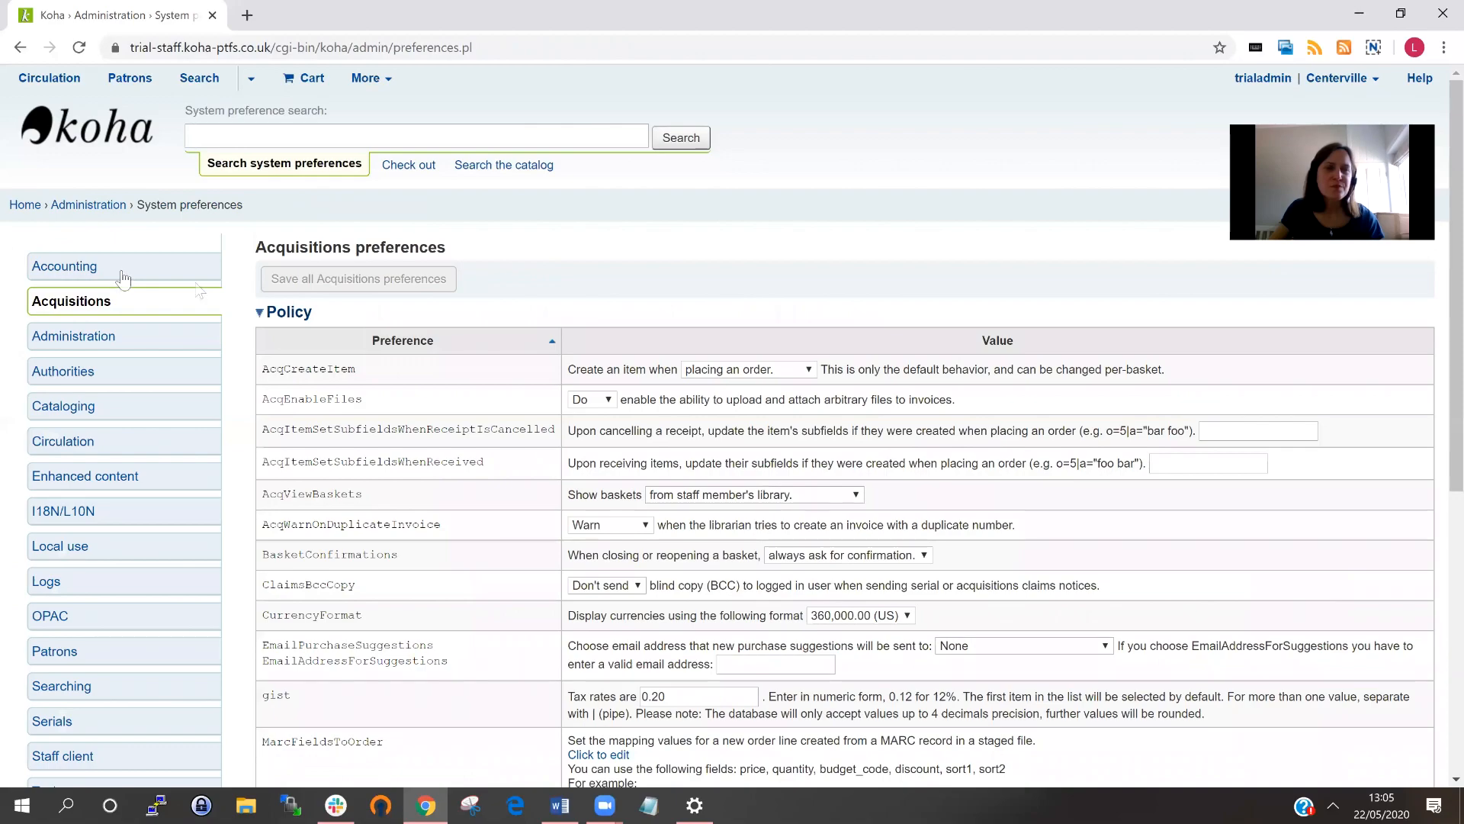
{"action": "left_click", "coordinate": [357, 143]}
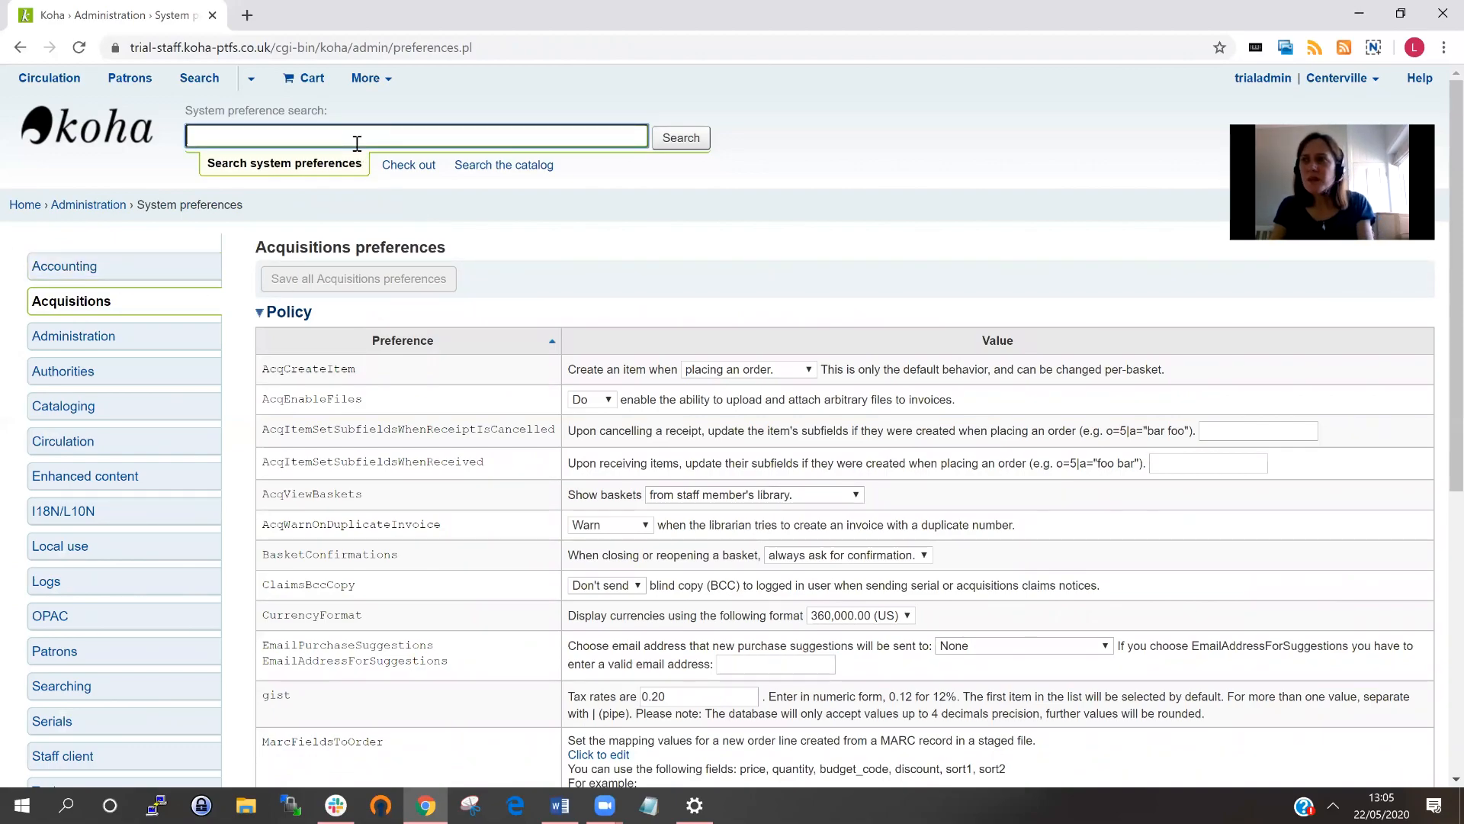
{"action": "type", "text": "updateit"}
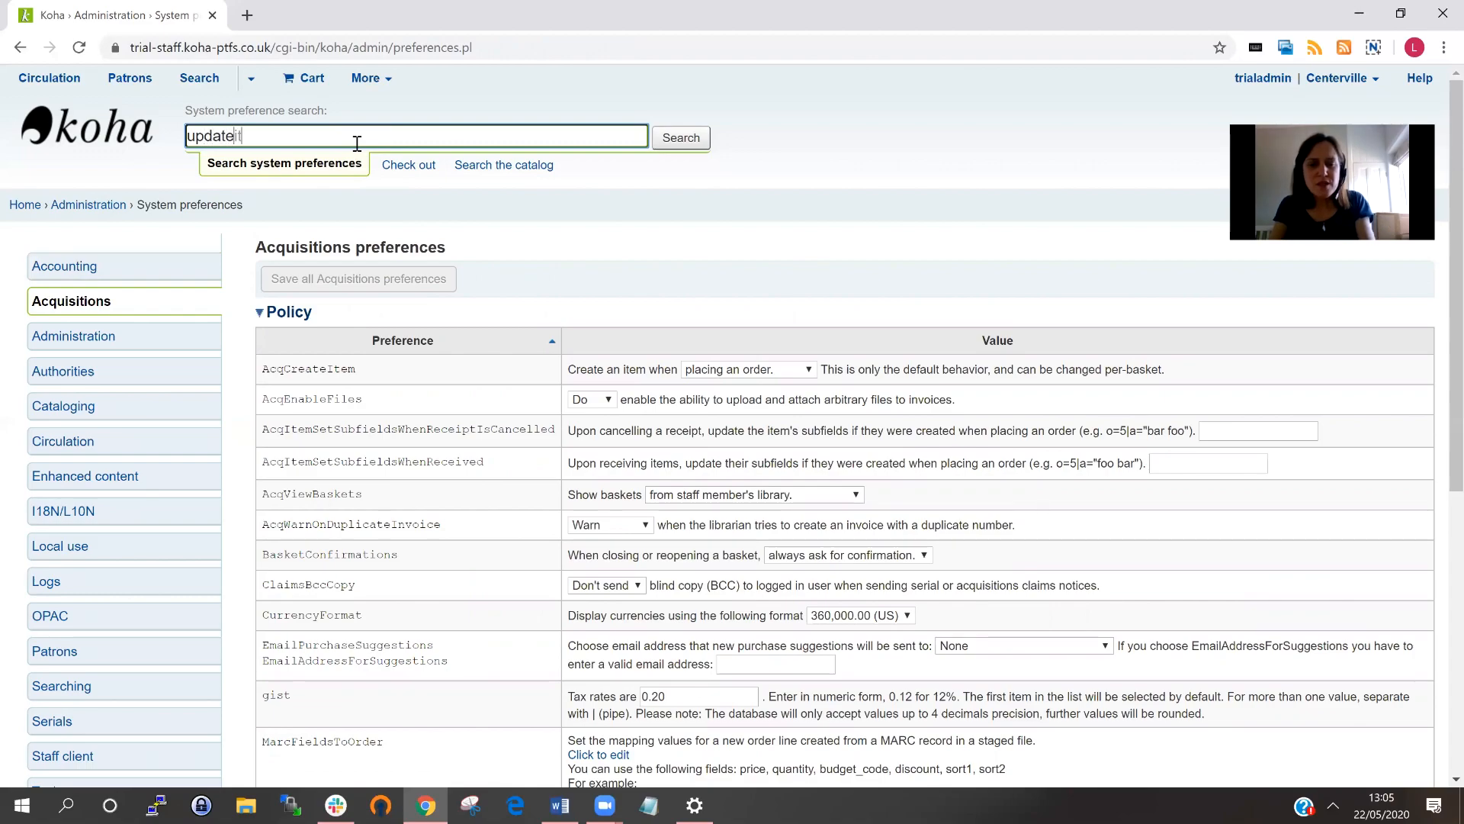
{"action": "type", "text": "em"}
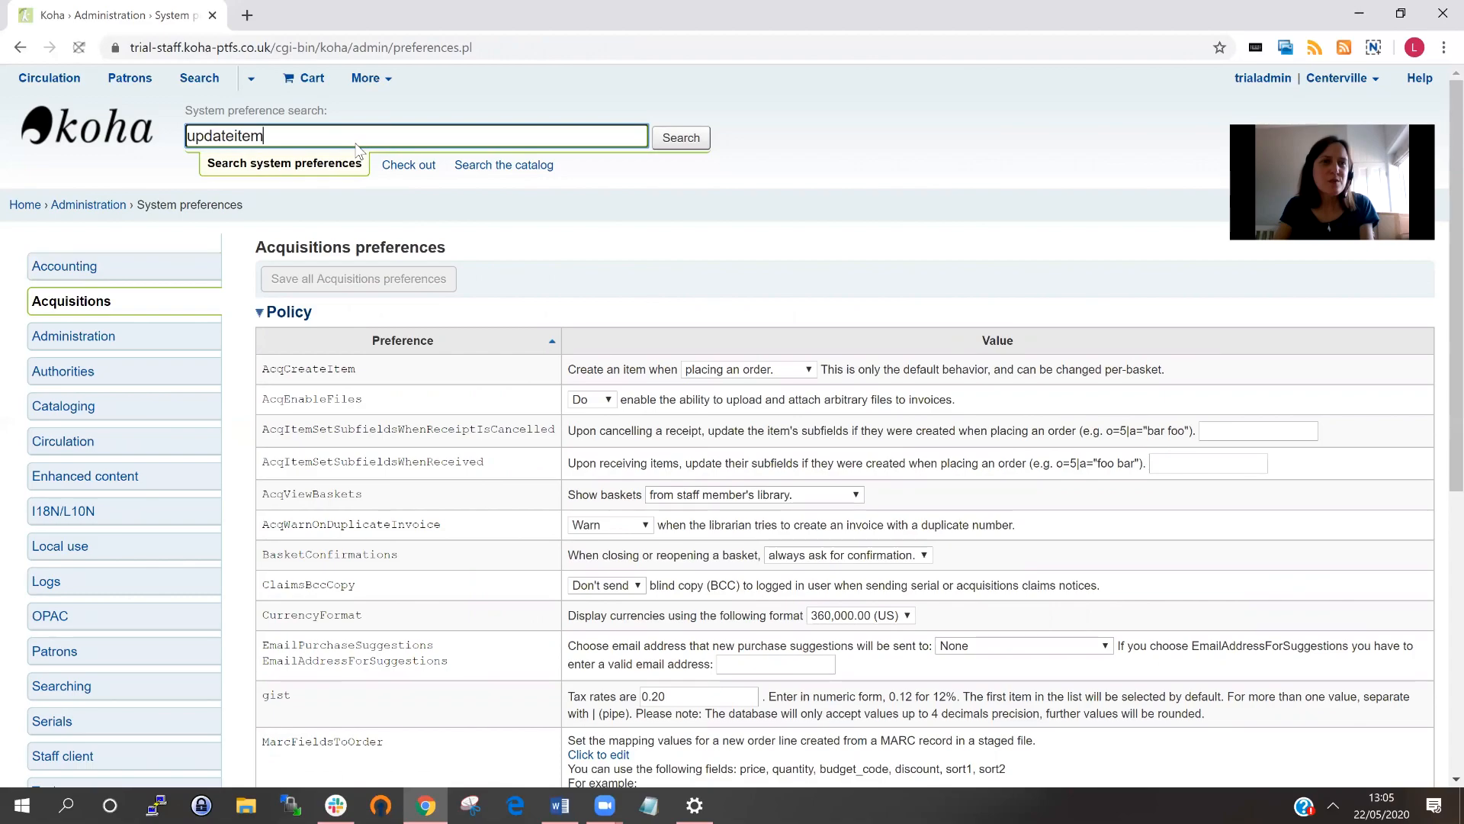
{"action": "key", "text": "Return"}
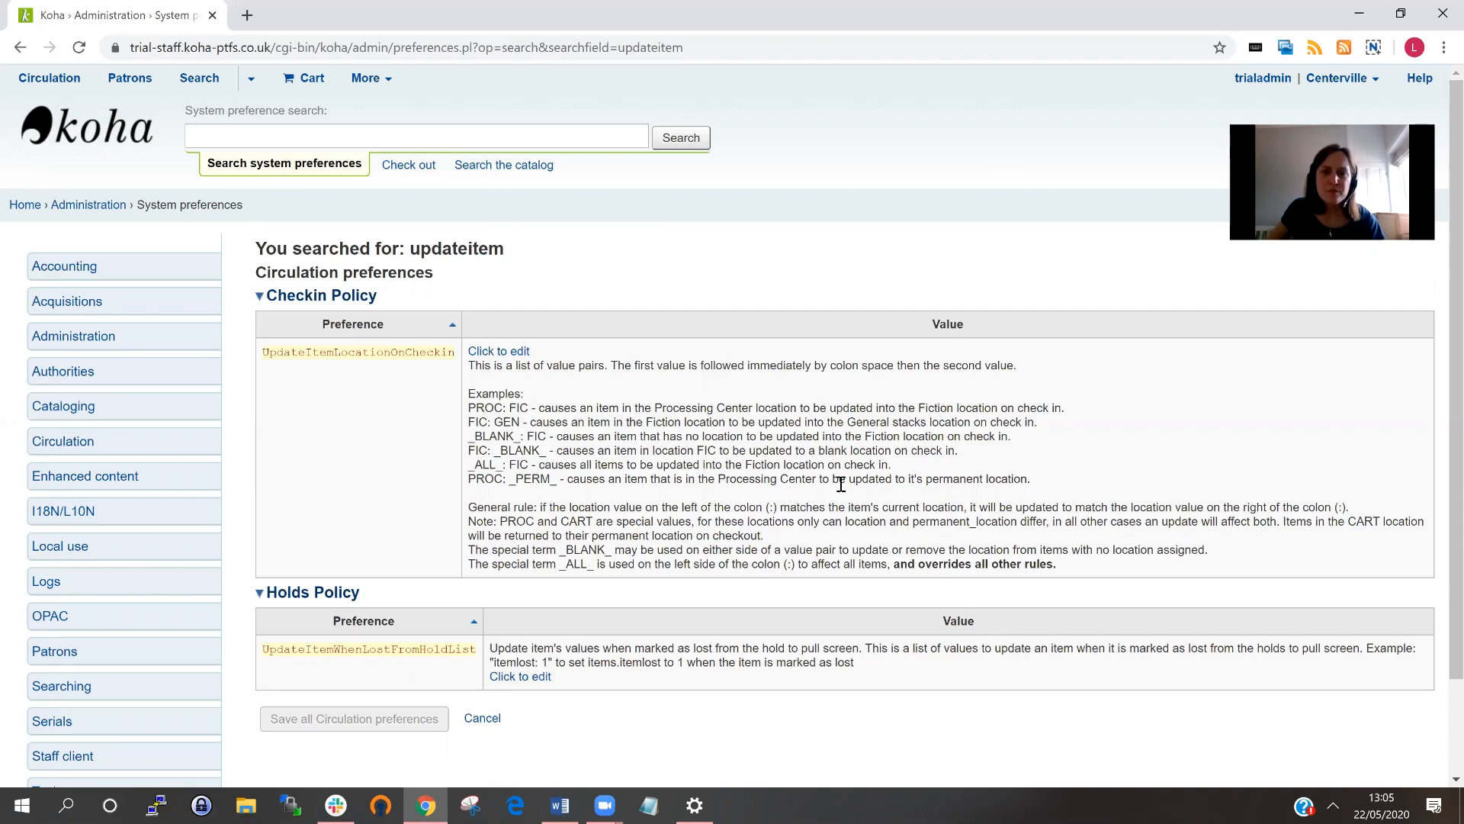
Copy the example rule "_ALL_: FIC" into the value of the UpdateItemLocationOnCheckin preference
{"action": "left_click_drag", "start_coordinate": [891, 465], "coordinate": [467, 474]}
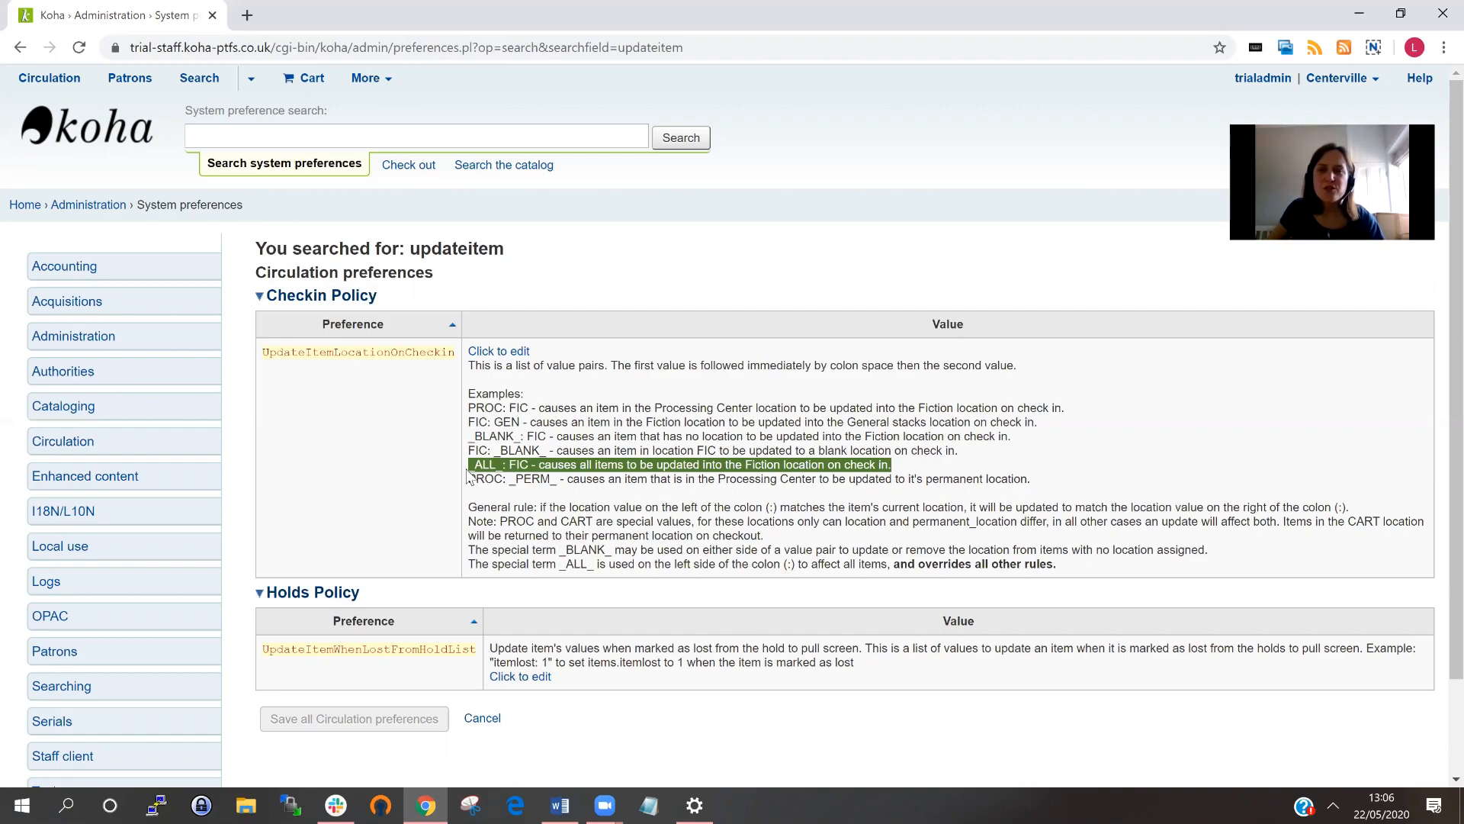
{"action": "left_click", "coordinate": [521, 482]}
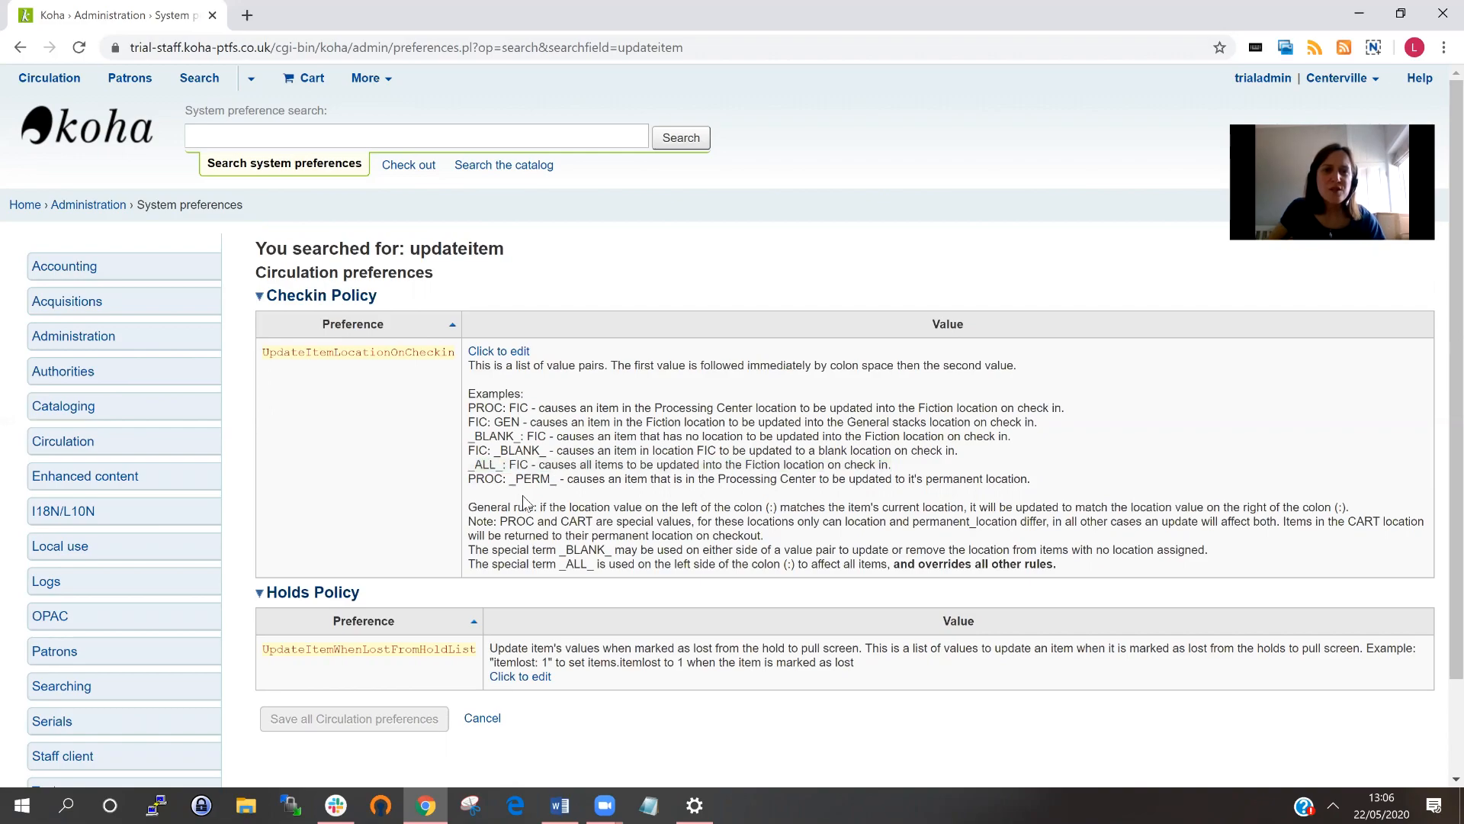
{"action": "left_click_drag", "start_coordinate": [529, 465], "coordinate": [470, 467]}
{"action": "key", "text": "ctrl+c"}
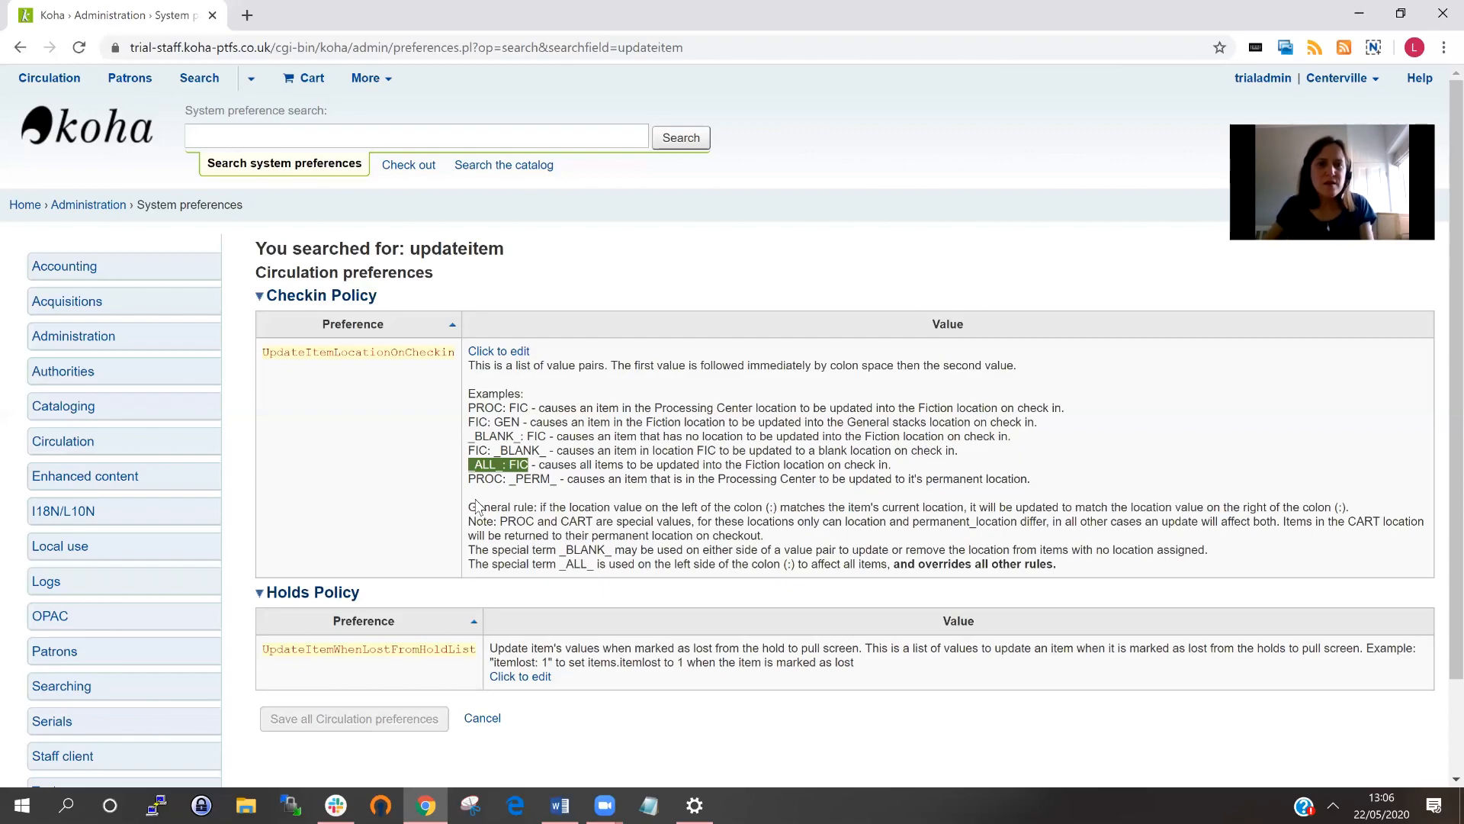
{"action": "left_click", "coordinate": [514, 351]}
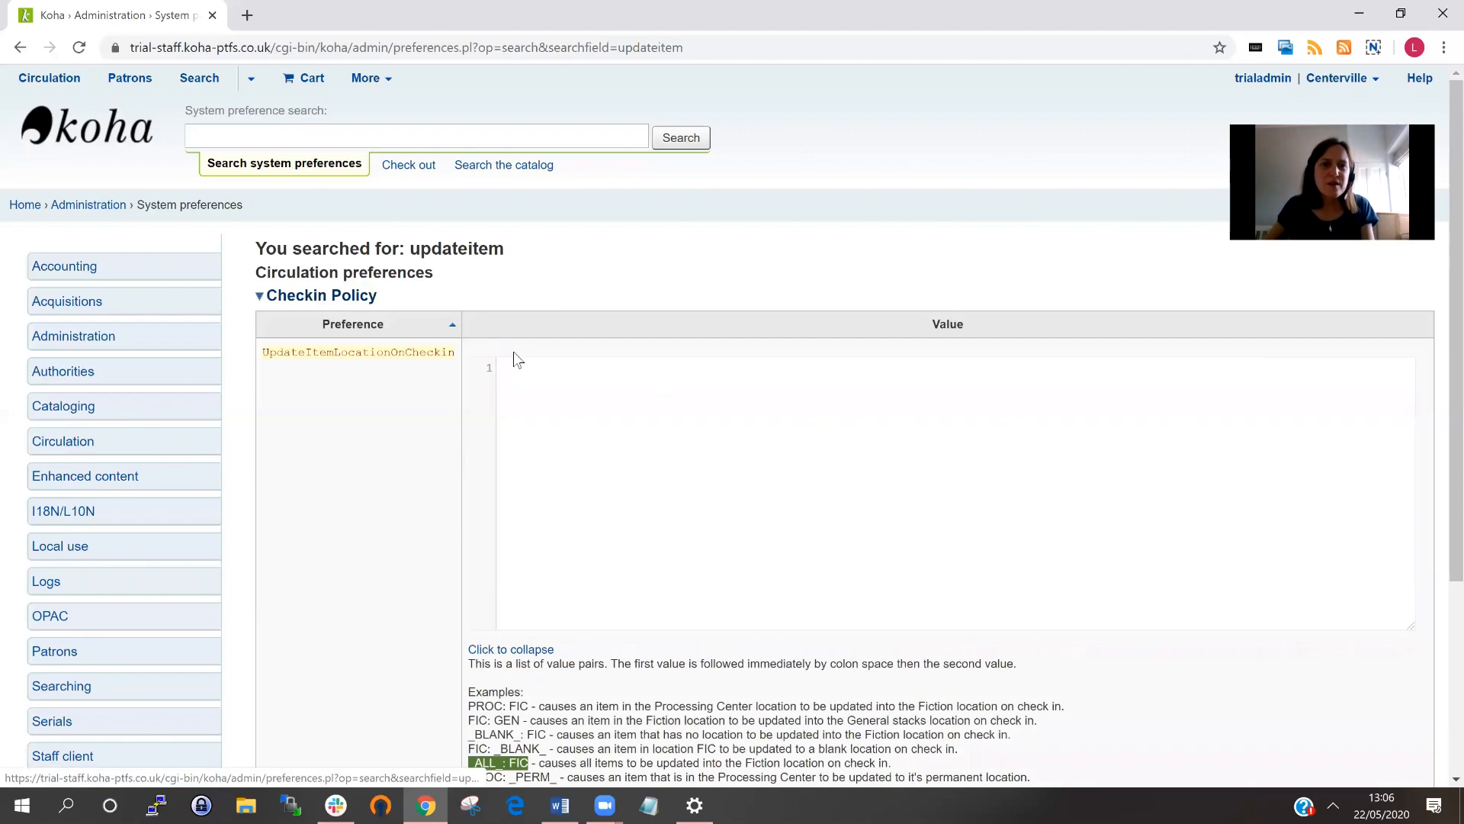
{"action": "left_click", "coordinate": [533, 367]}
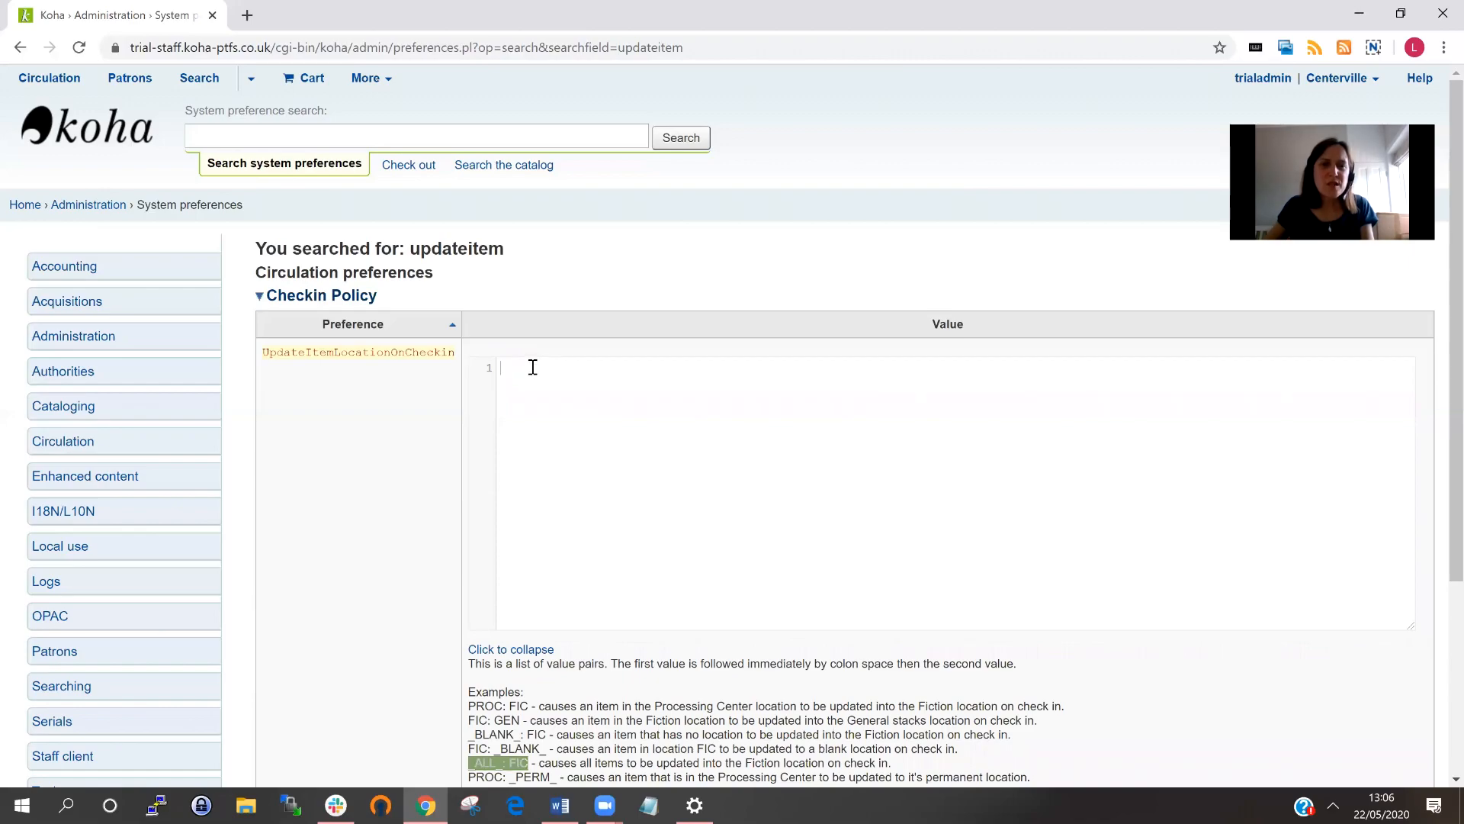
{"action": "key", "text": "ctrl+v"}
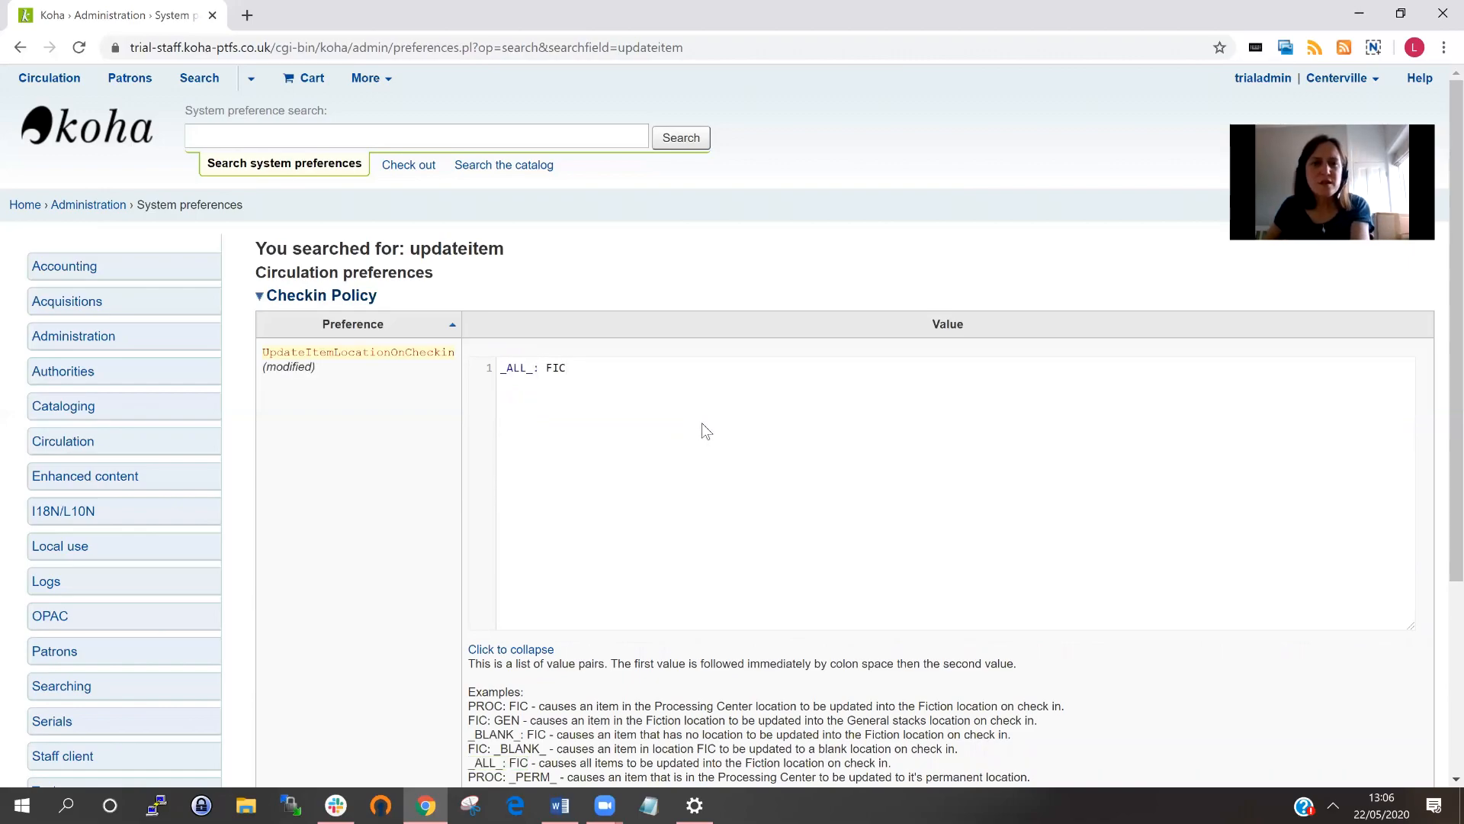
Replace FIC with CART so the UpdateItemLocationOnCheckin rule reads "_ALL_: CART", and save the circulation preferences
{"action": "key", "text": "BackSpace"}
{"action": "key", "text": "BackSpace"}
{"action": "key", "text": "BackSpace"}
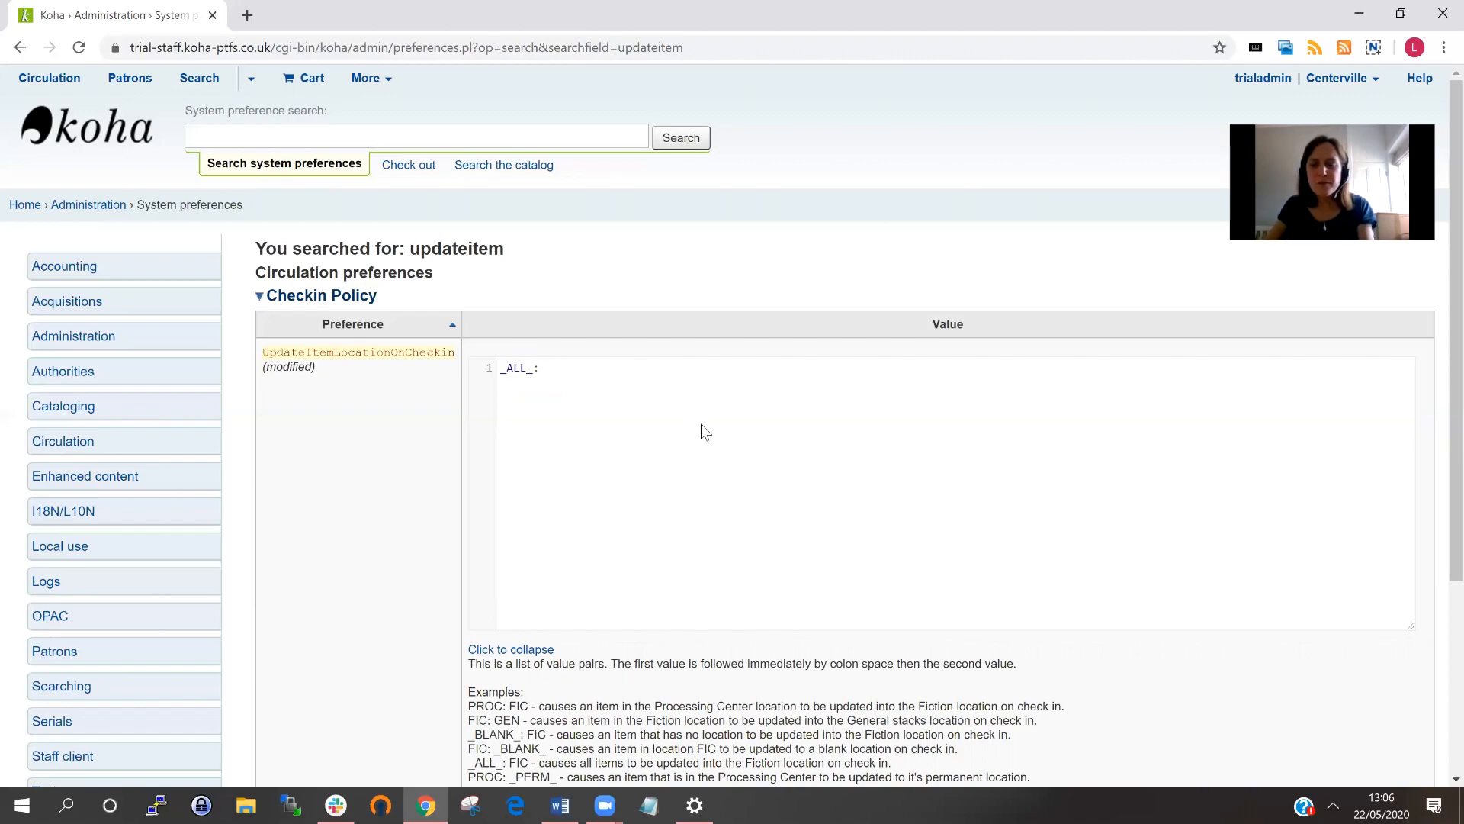
{"action": "type", "text": "CART"}
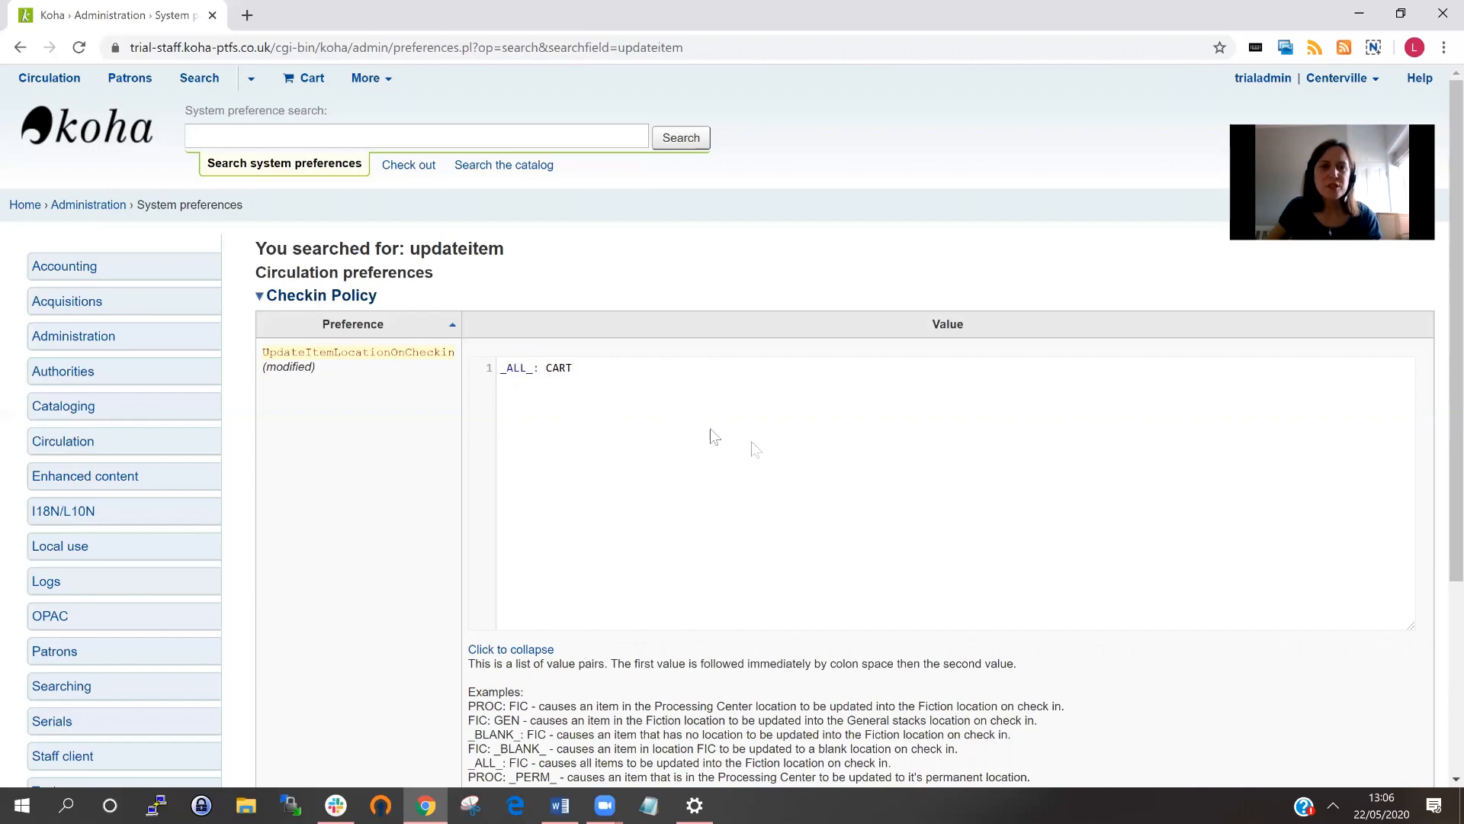
{"action": "scroll", "coordinate": [833, 434], "scroll_direction": "down", "scroll_amount": 1}
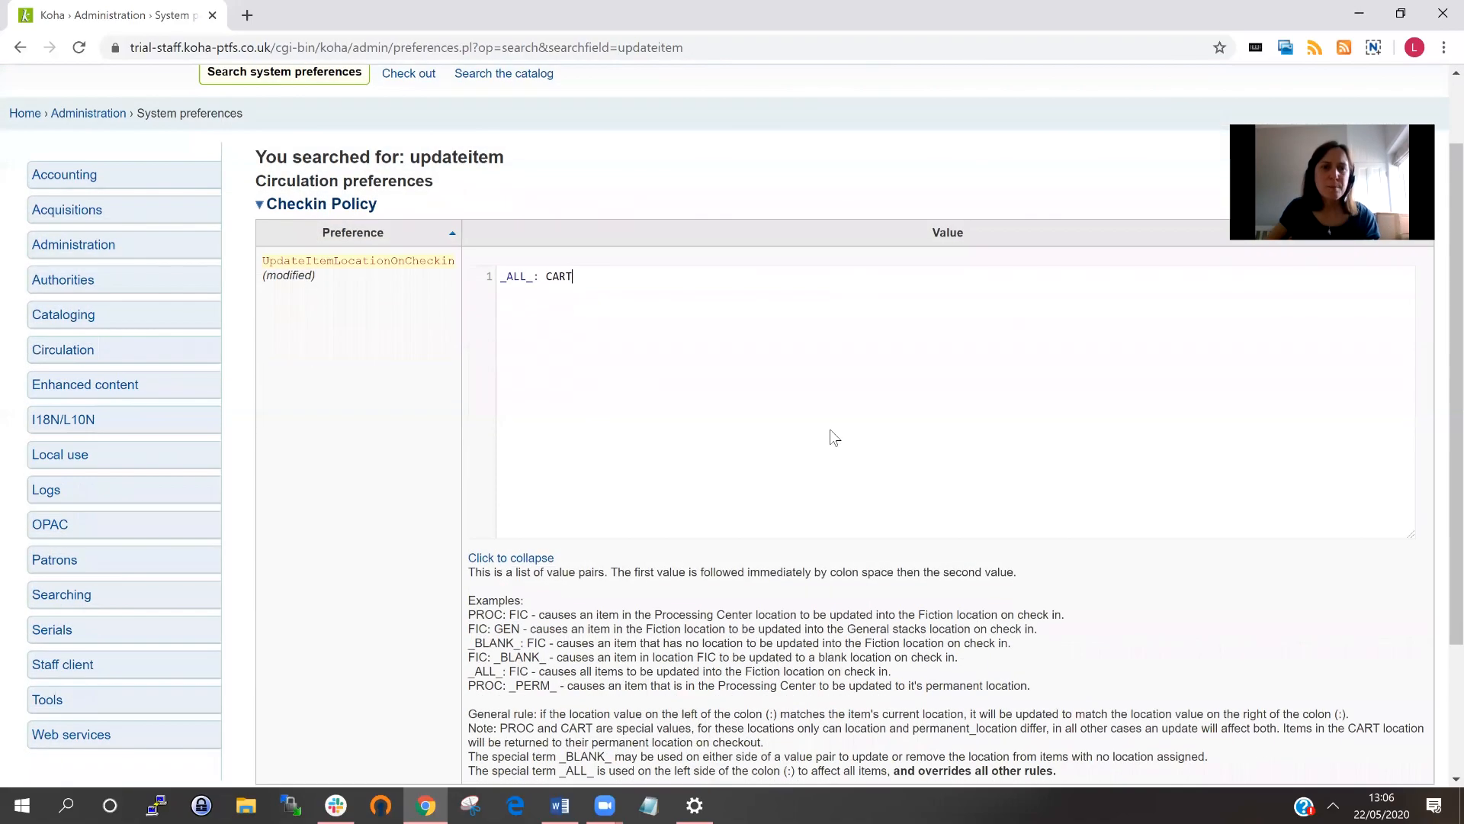
{"action": "scroll", "coordinate": [833, 437], "scroll_direction": "down", "scroll_amount": 2}
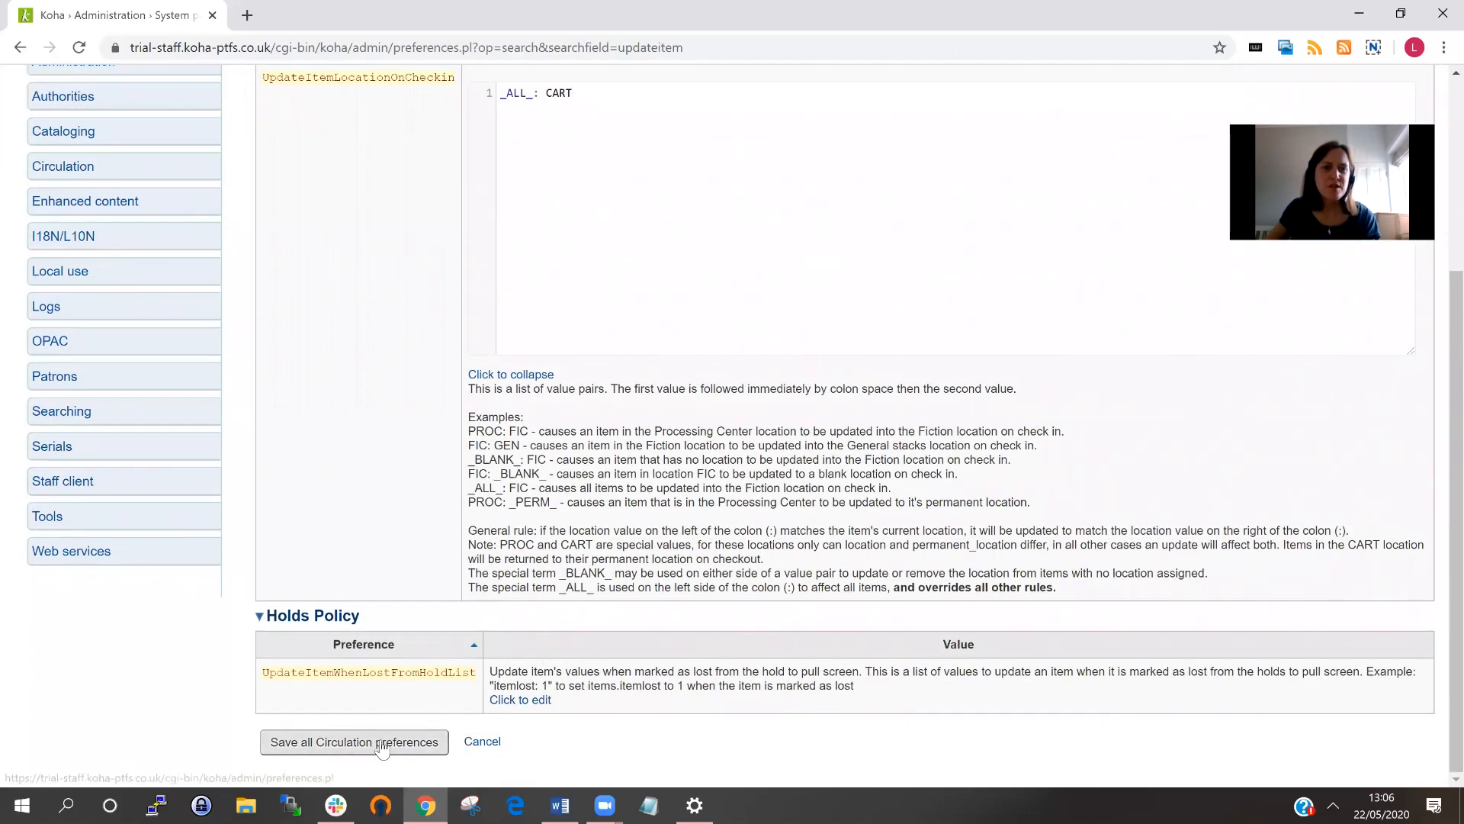
{"action": "left_click", "coordinate": [381, 742]}
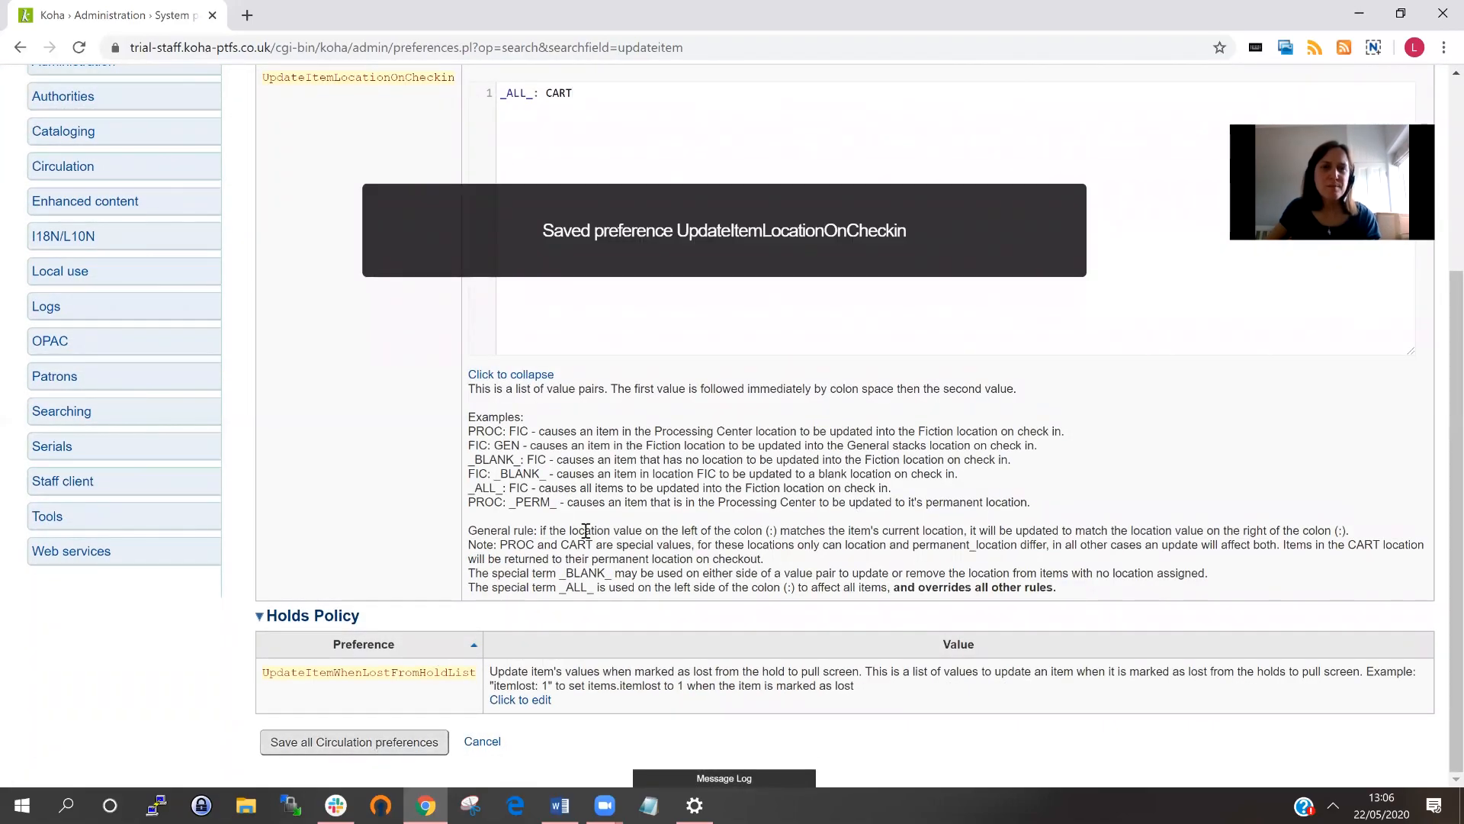
{"action": "scroll", "coordinate": [1175, 393], "scroll_direction": "up", "scroll_amount": 1}
{"action": "scroll", "coordinate": [1173, 397], "scroll_direction": "up", "scroll_amount": 2}
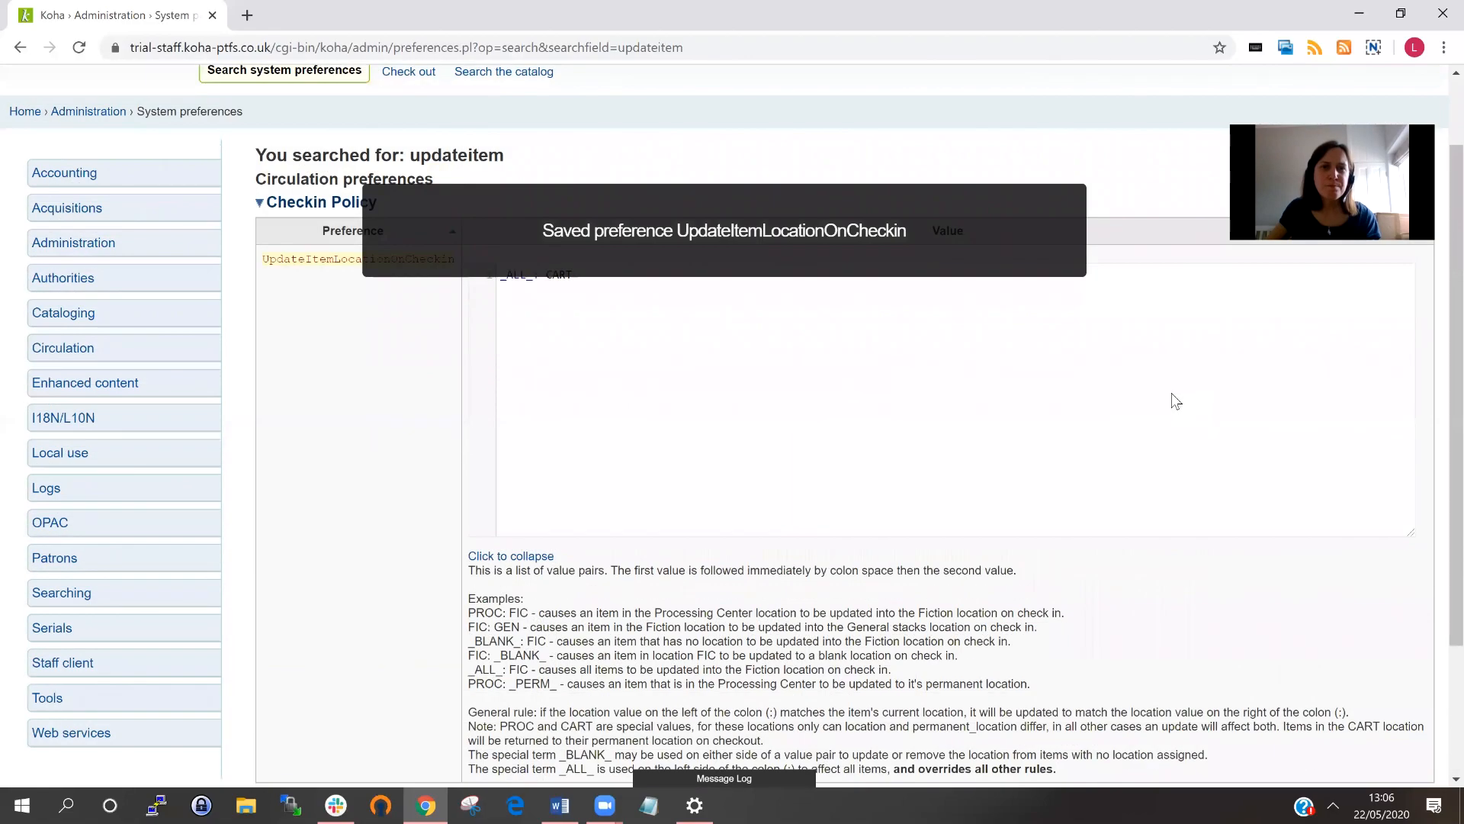